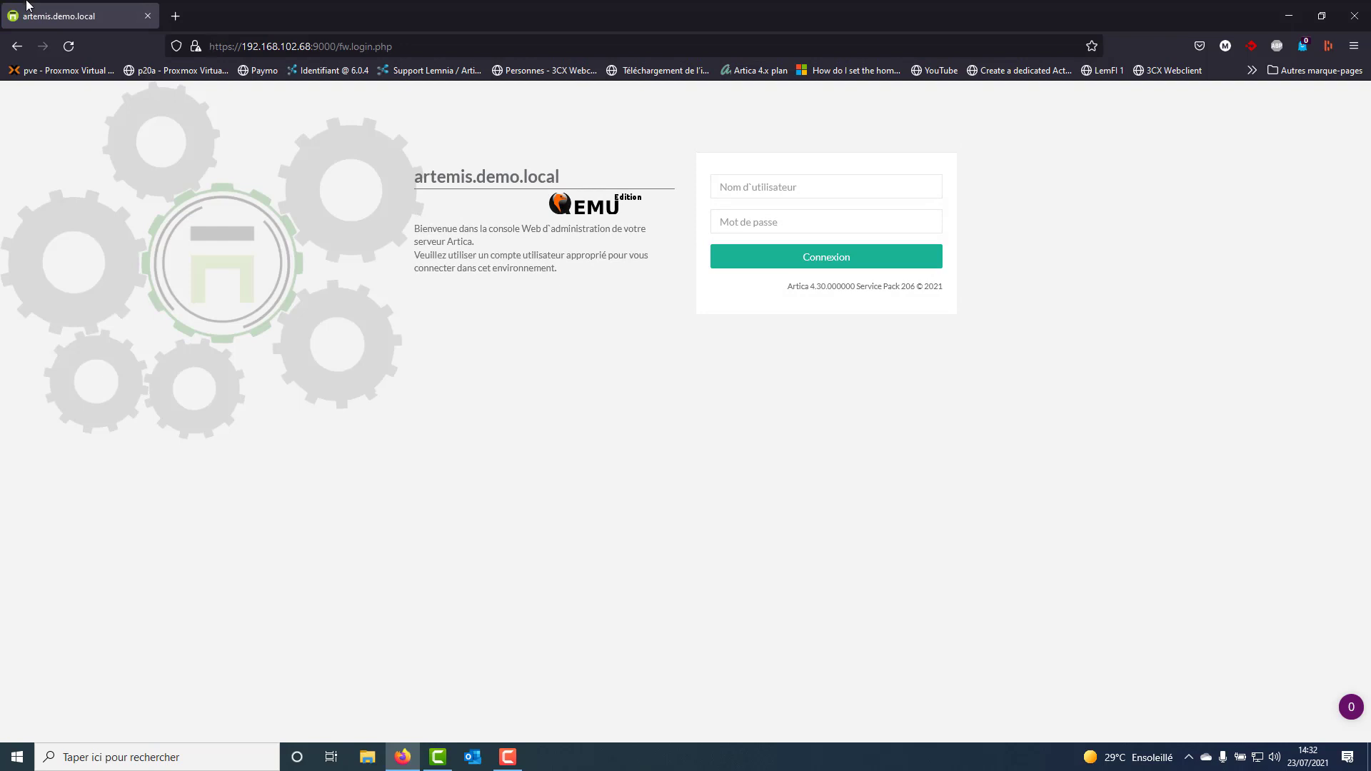
- Log in to the artemis.demo.local administration console as Manager, entering the account password
click(809, 180)
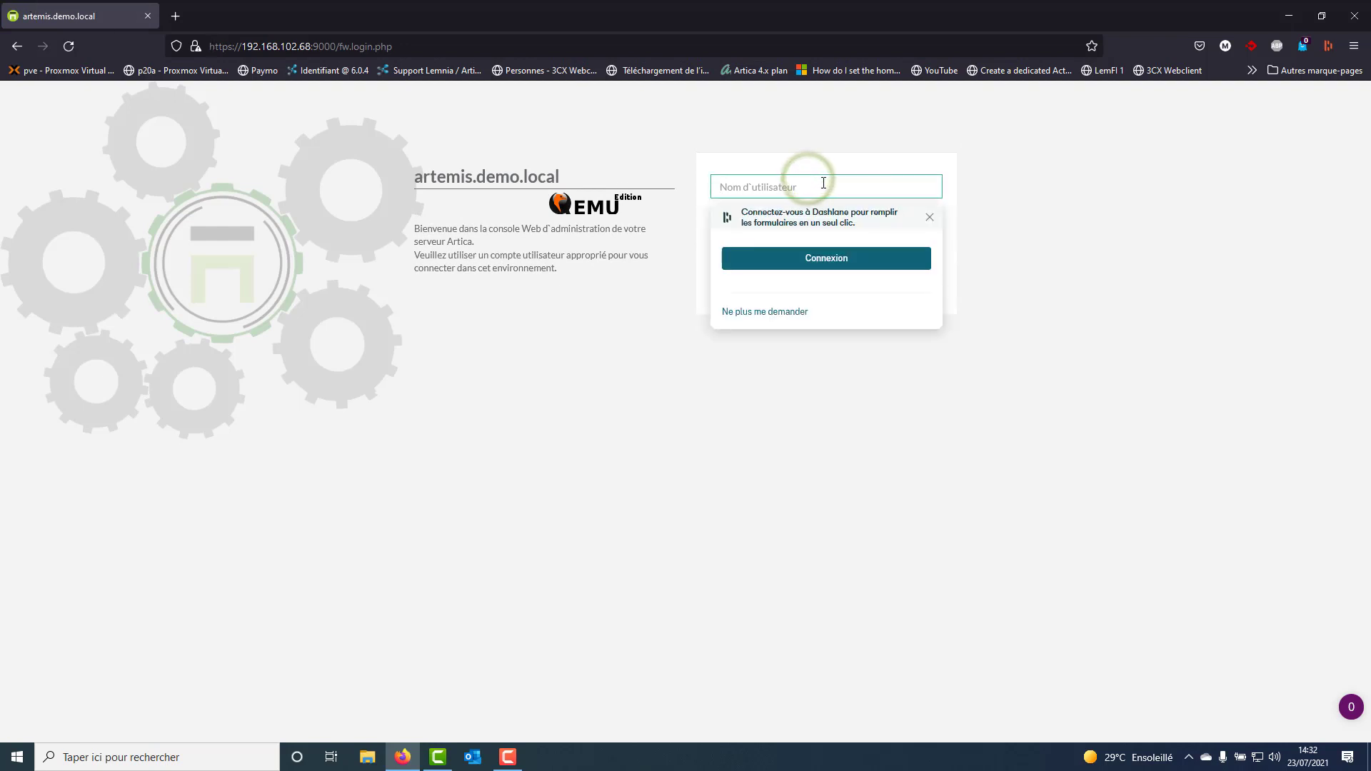
text(Manah)
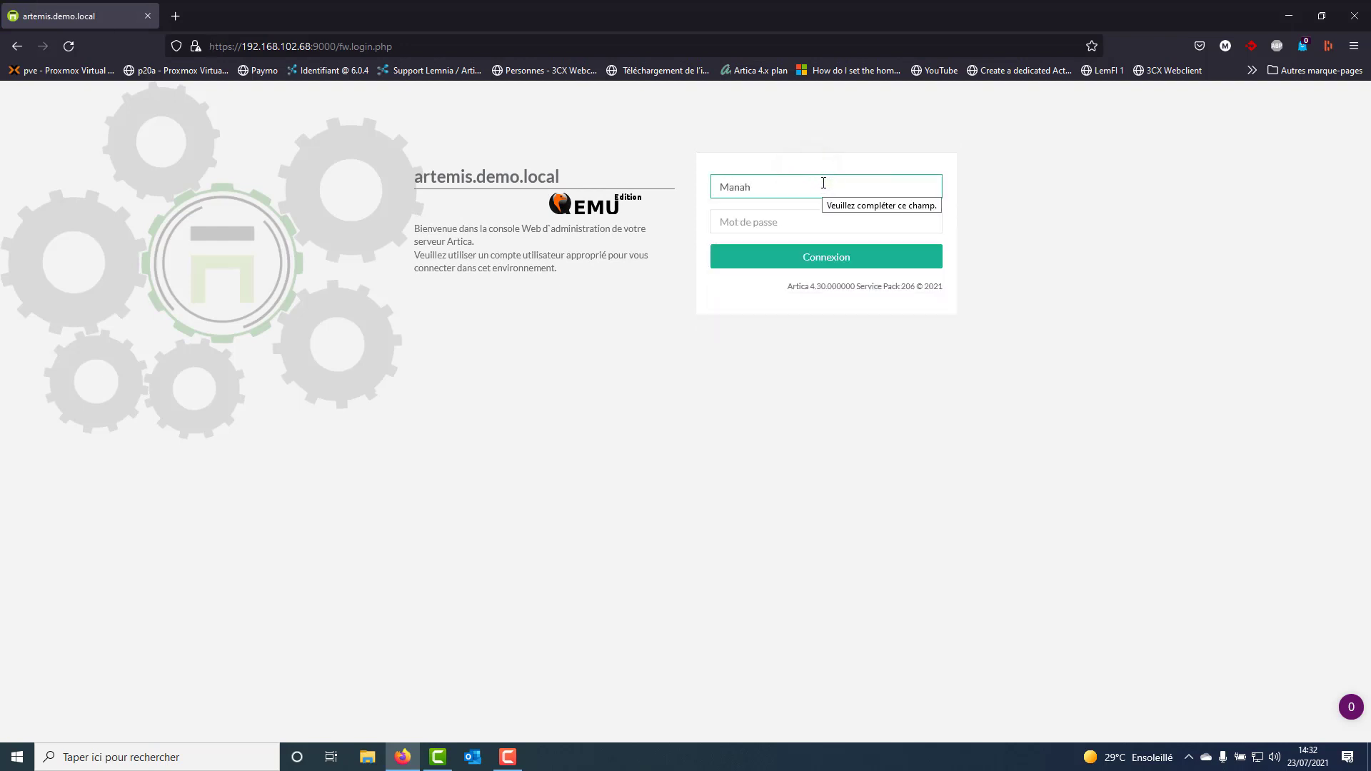
key(BackSpace)
text(ger)
key(Tab)
text(******)
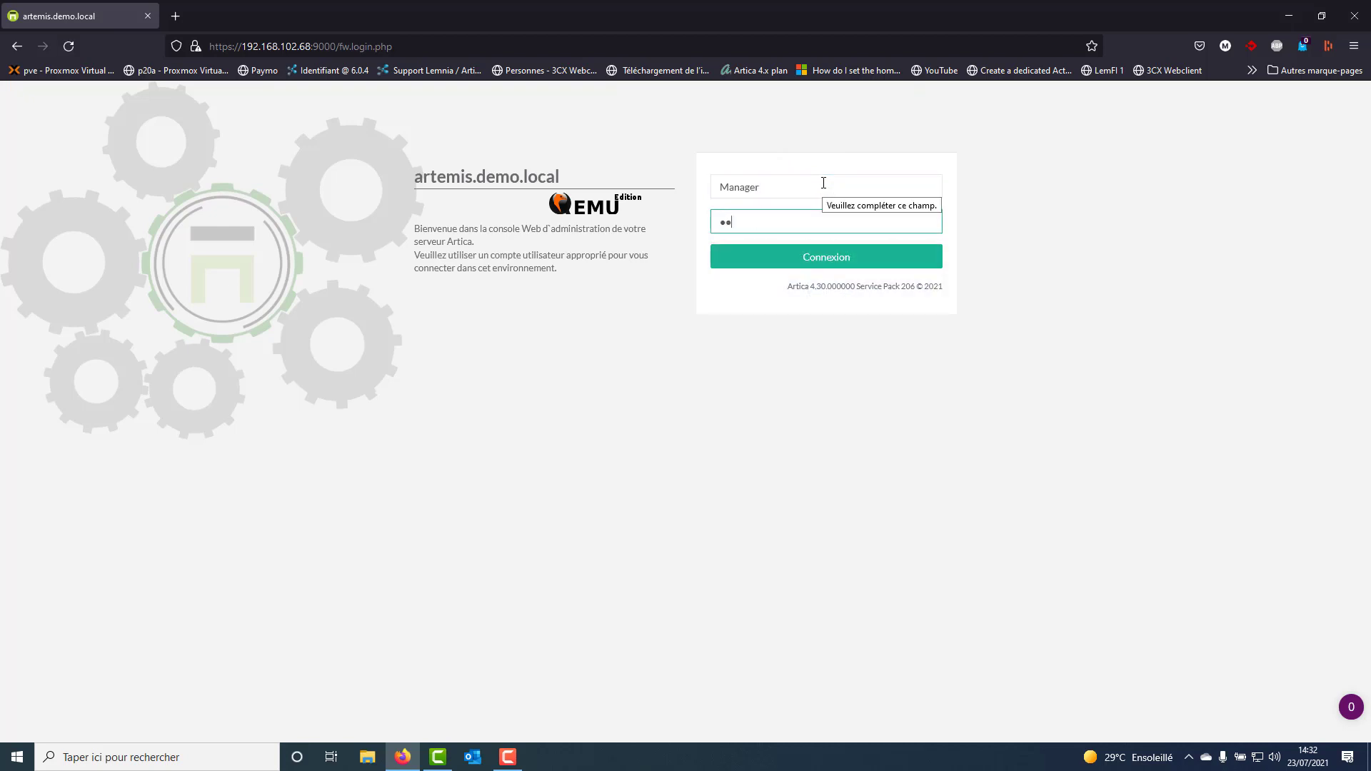
key(Return)
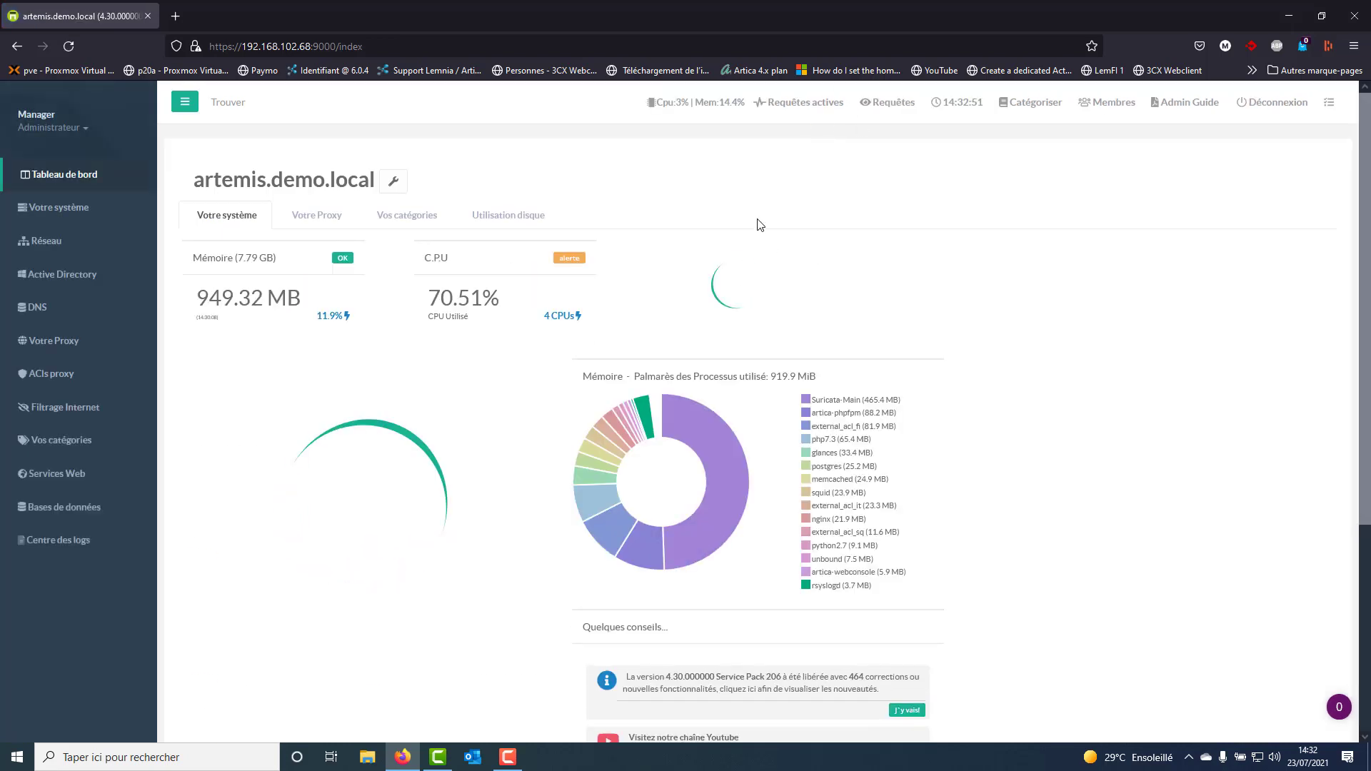
- Search the system's list of installable features for "ids"
click(63, 213)
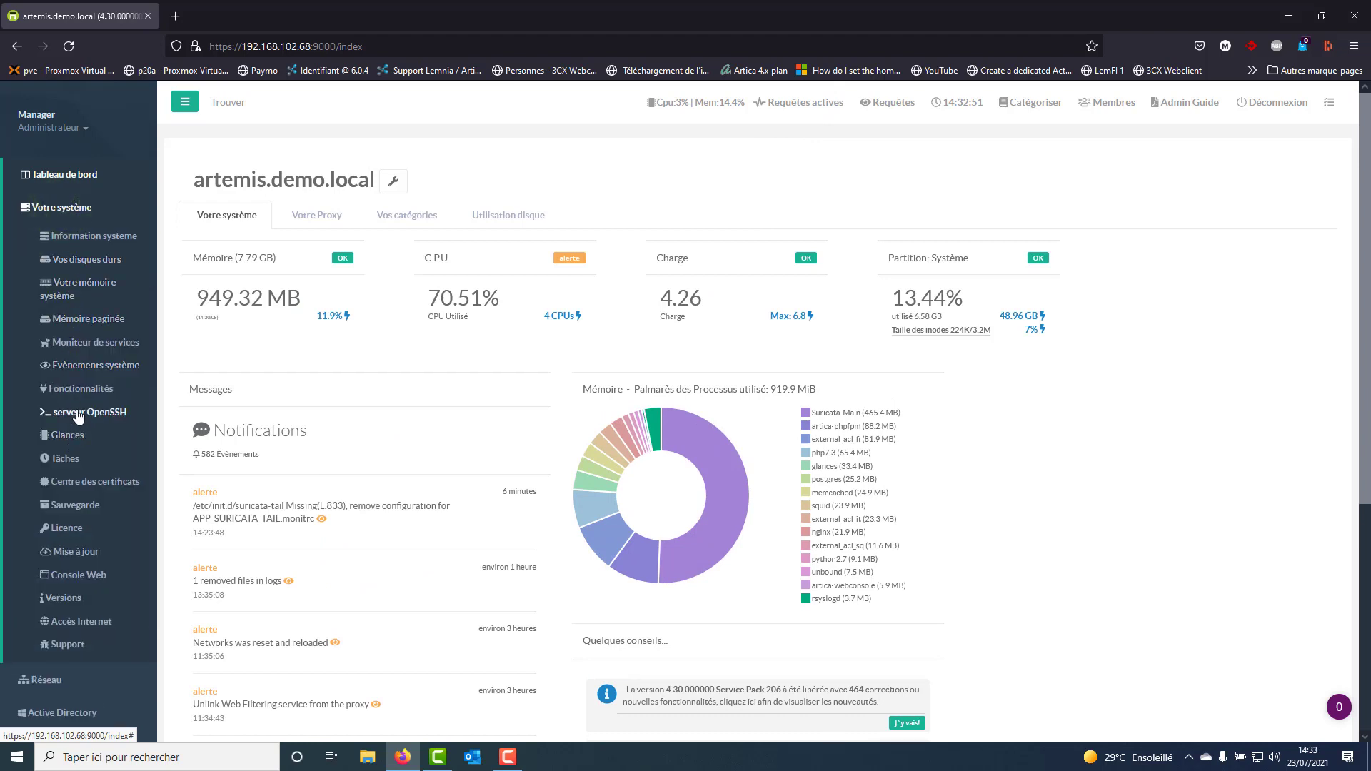
click(78, 388)
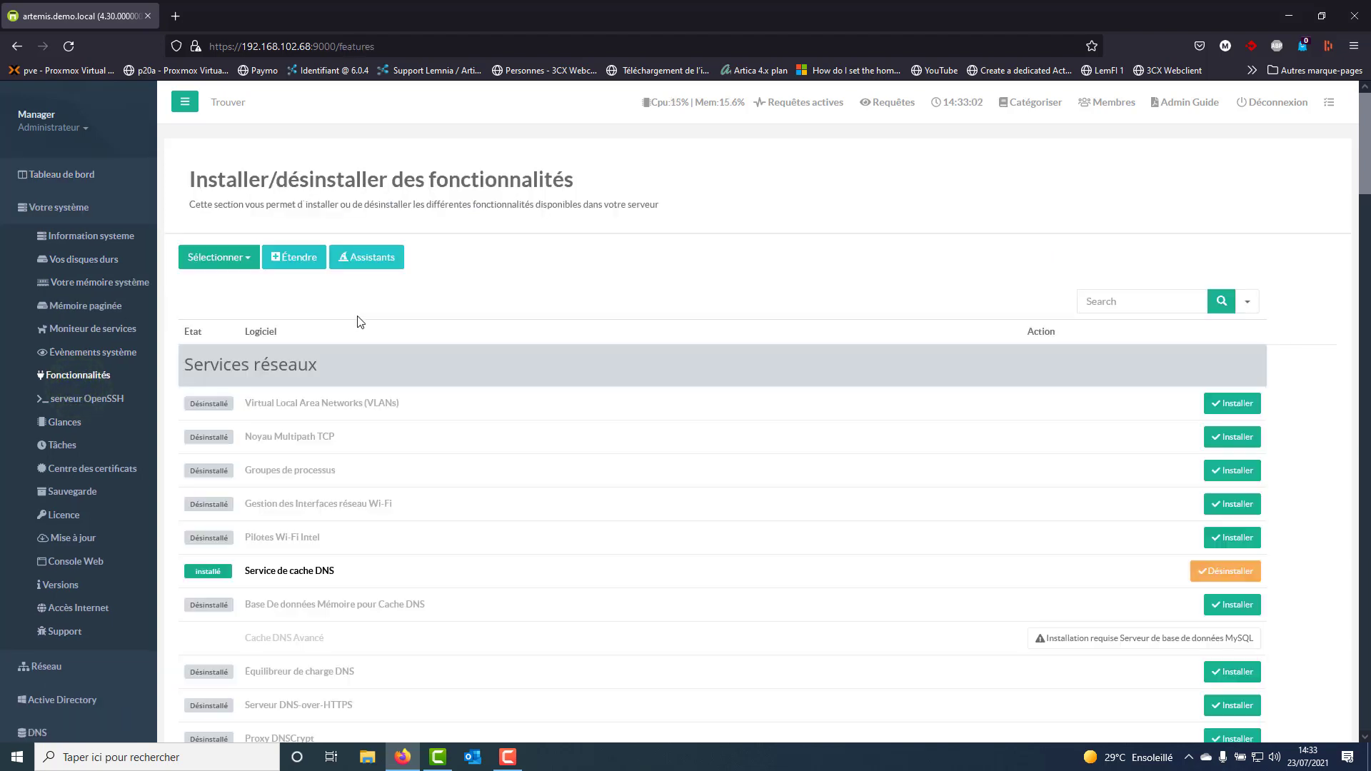
click(1157, 305)
text(ids)
key(Return)
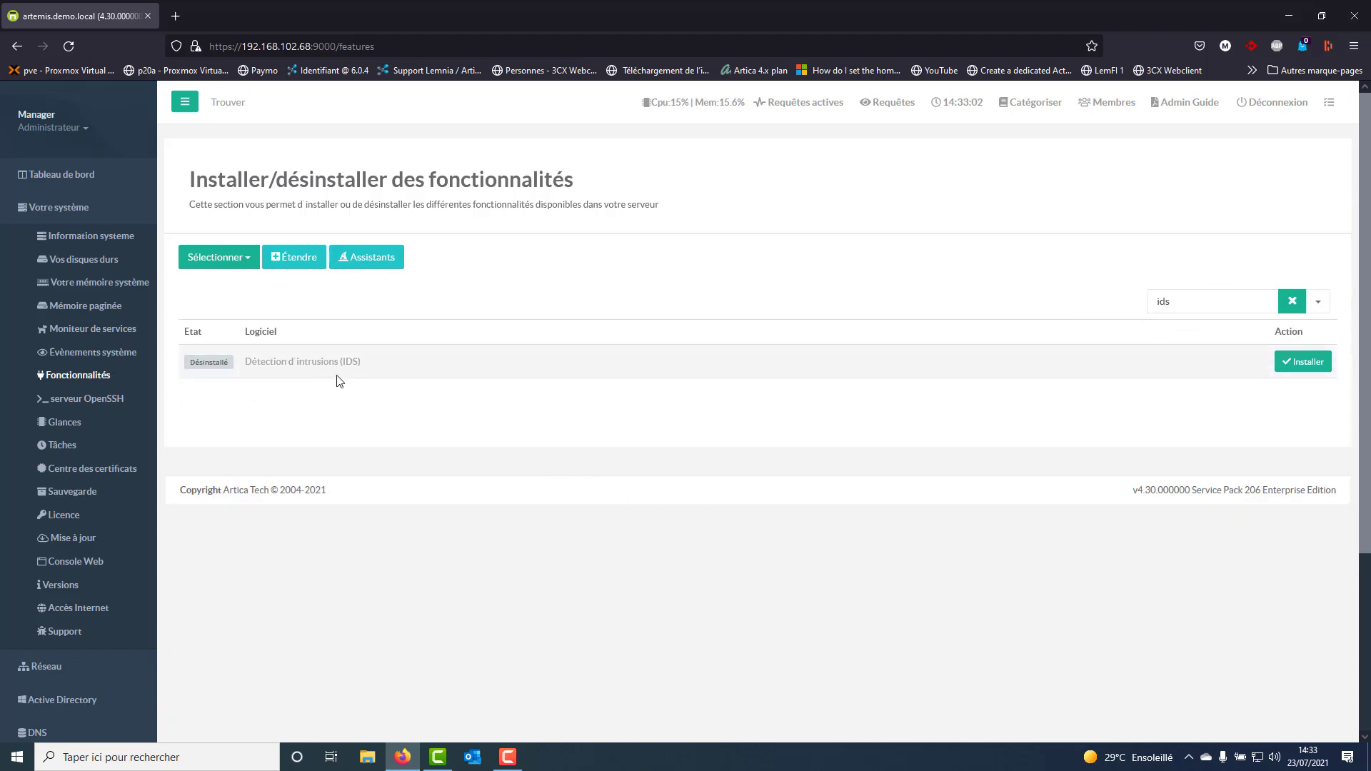
- Expand the feature descriptions, filter the list by "ids" again, and install Détection d'intrusions (IDS)
click(299, 257)
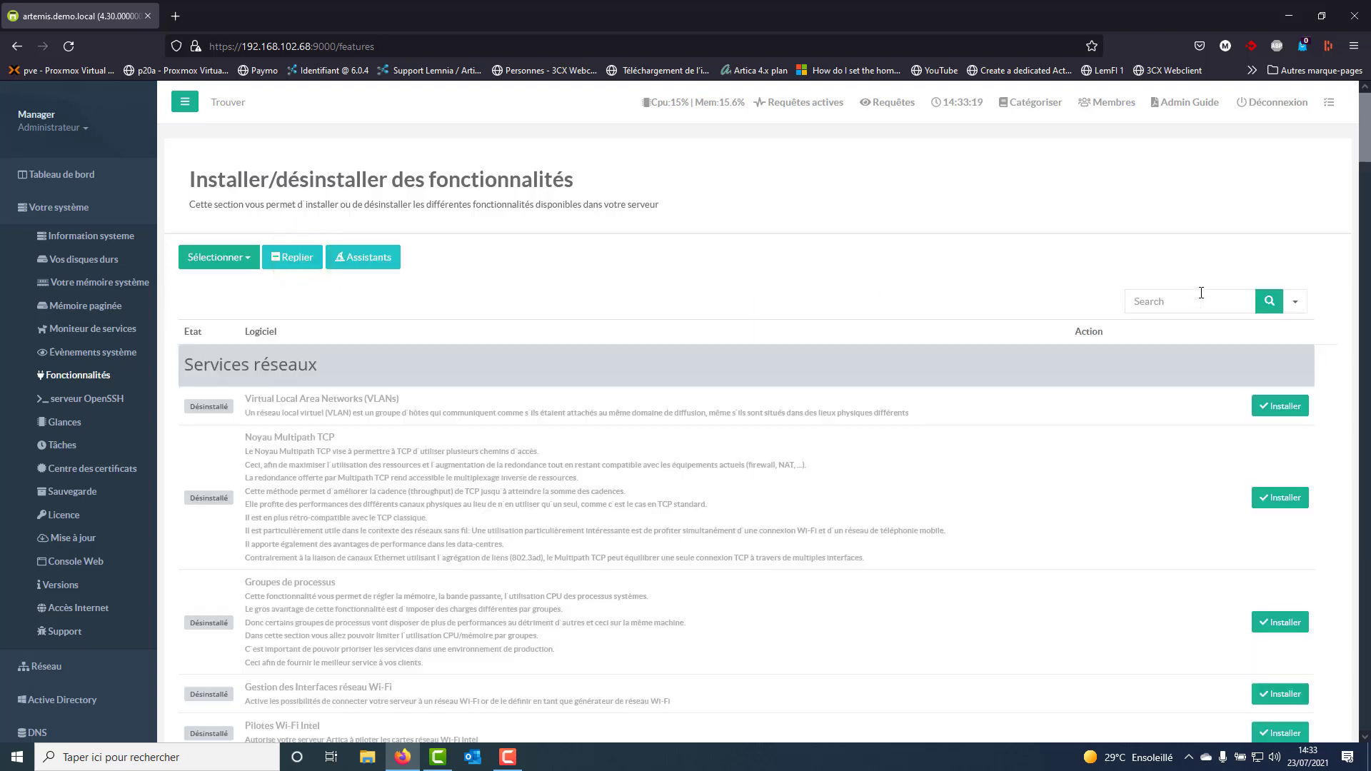
click(1200, 295)
text(ids)
key(Return)
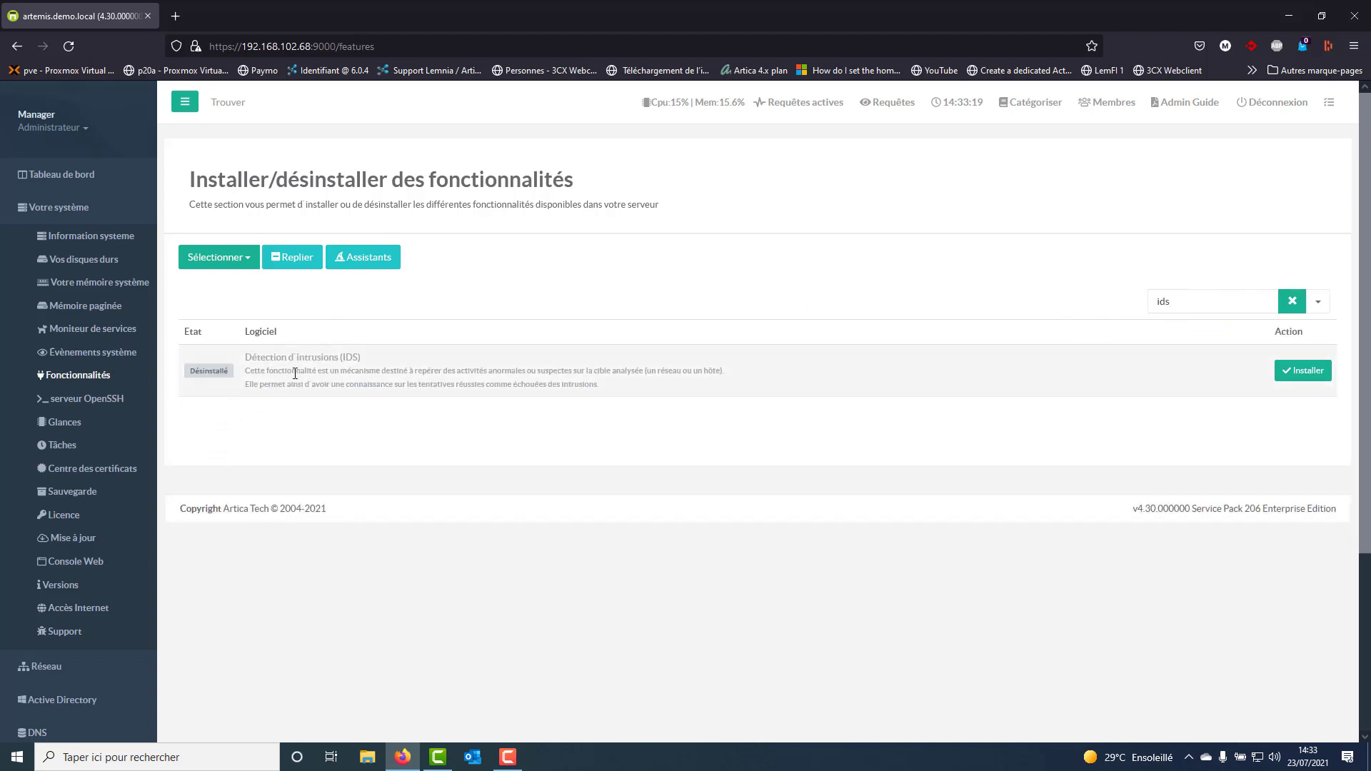
triple_click(244, 372)
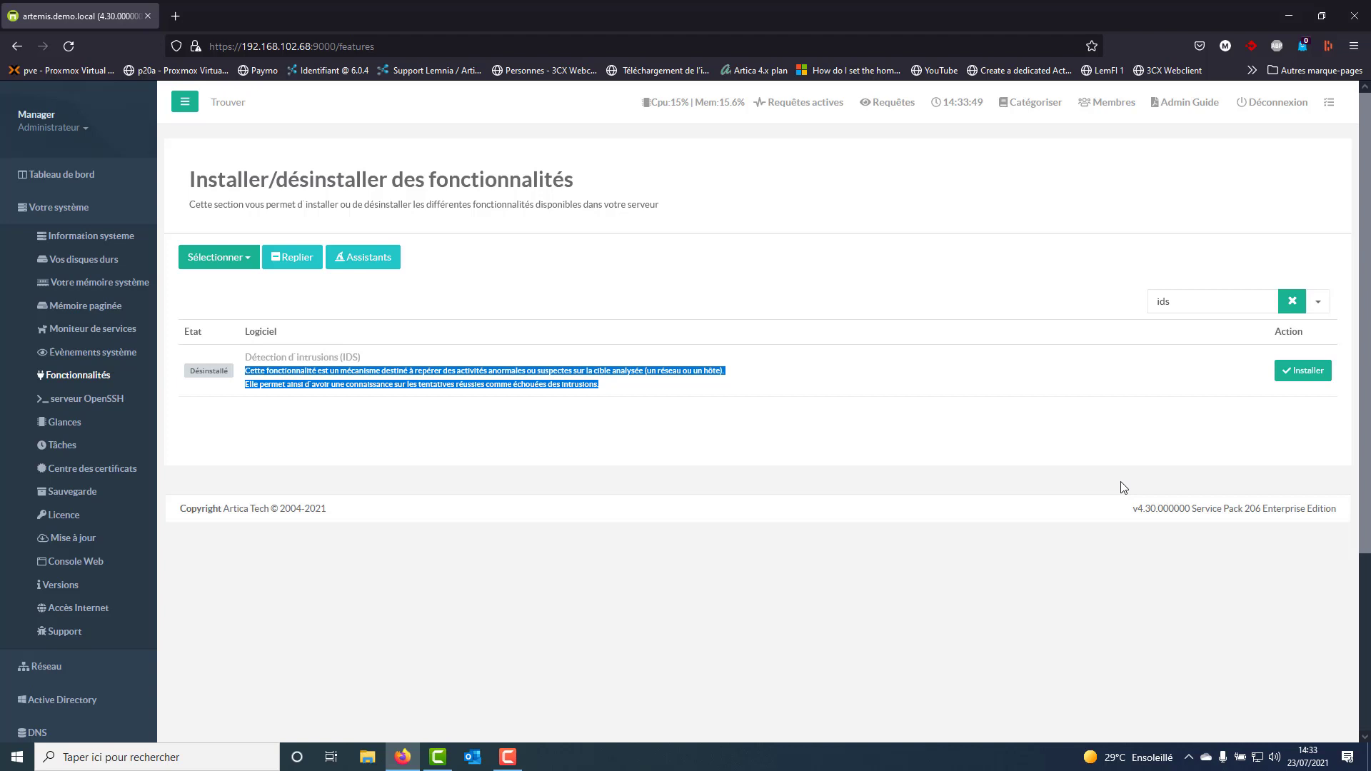
click(1294, 373)
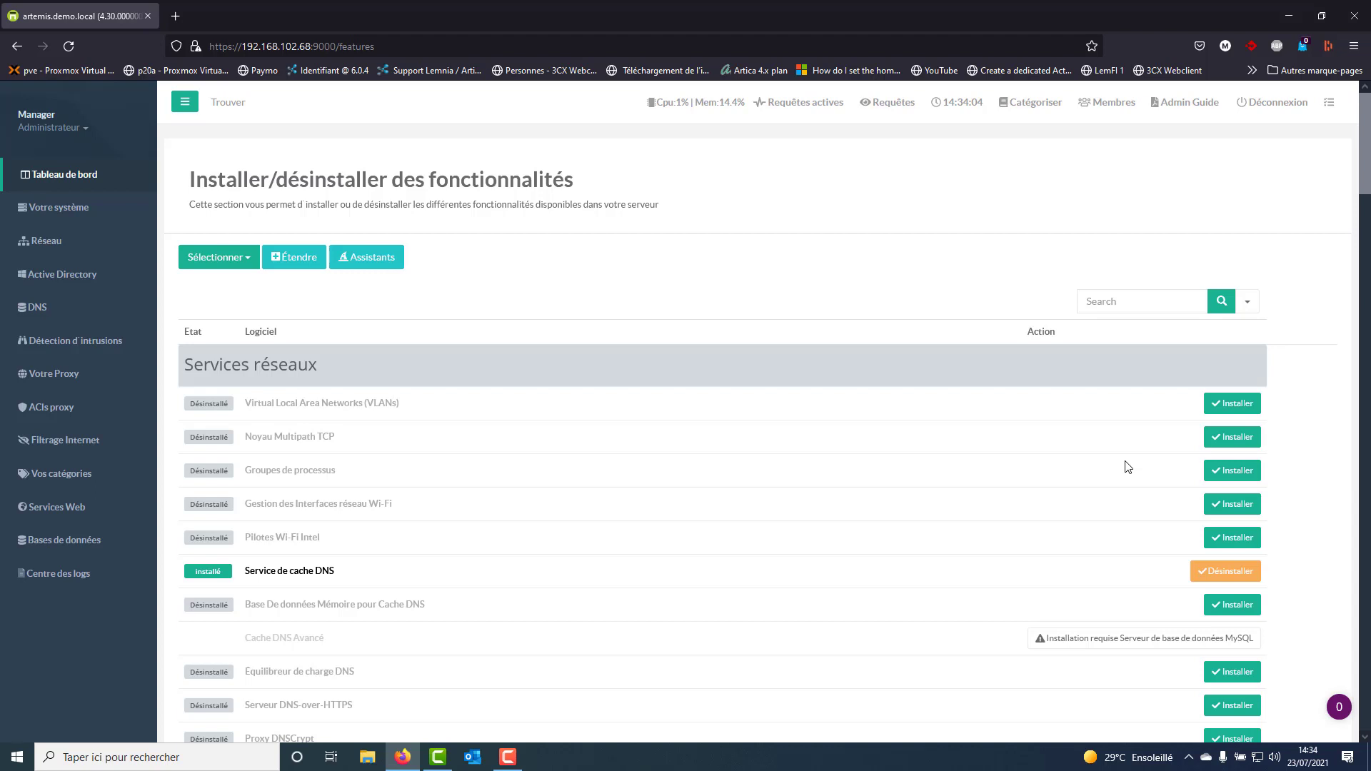
- Enable intrusion detection on the eth0 interface with 5 threads, apply the setting, and reconfigure the intrusion detection service
click(36, 352)
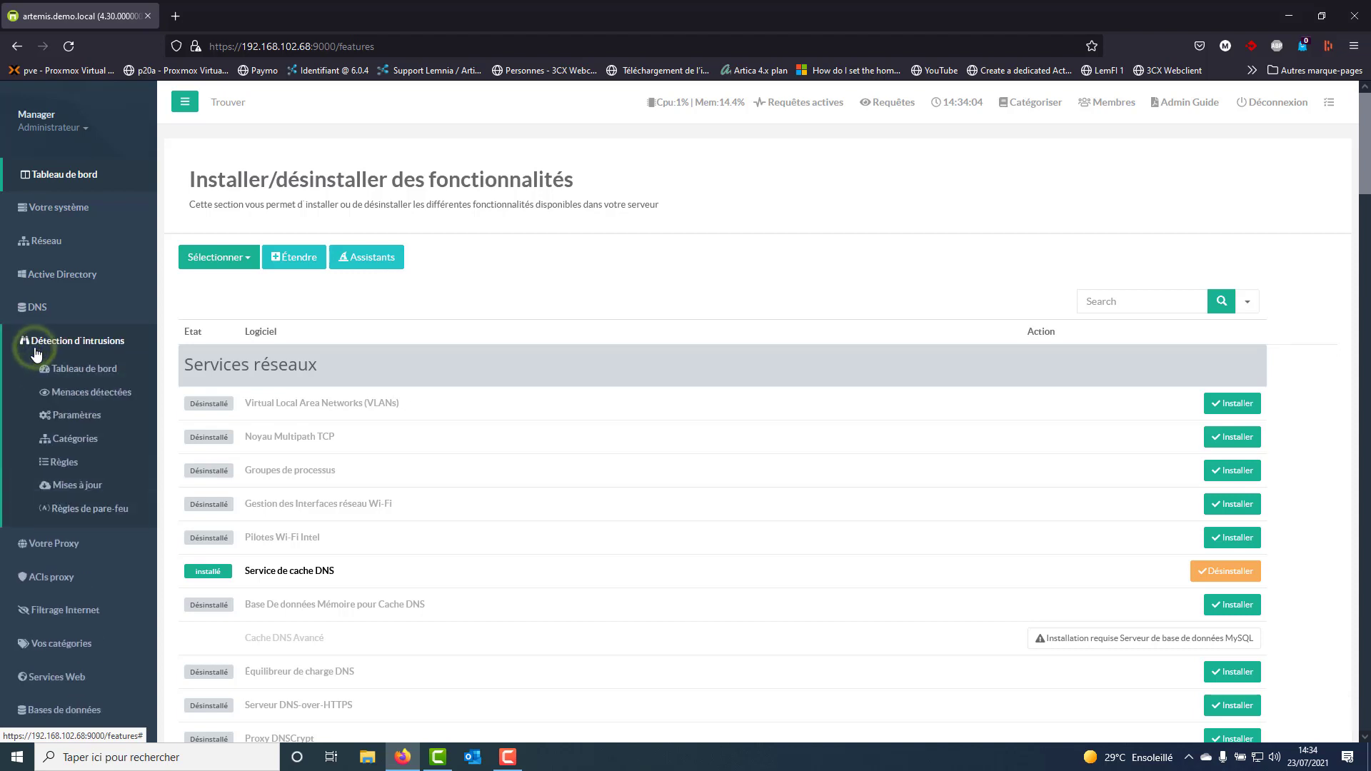
click(69, 374)
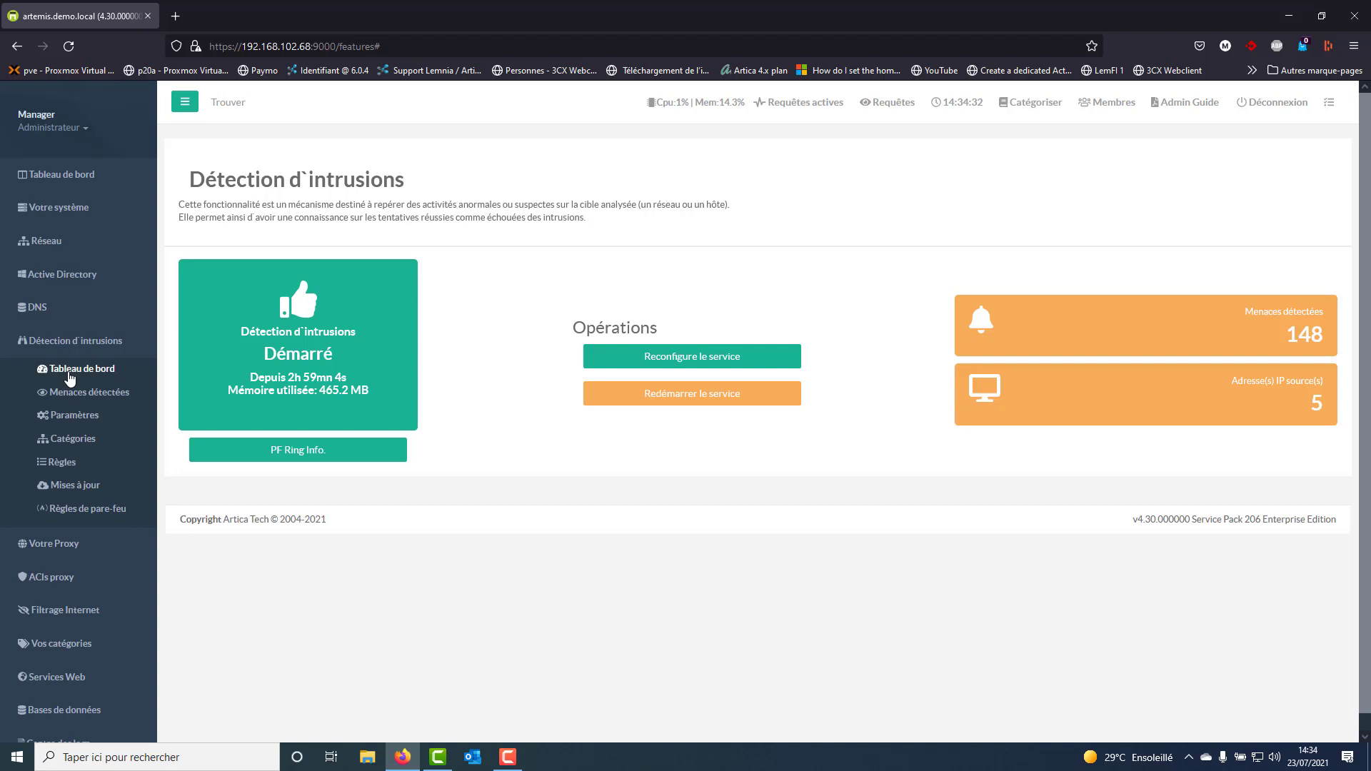
click(68, 421)
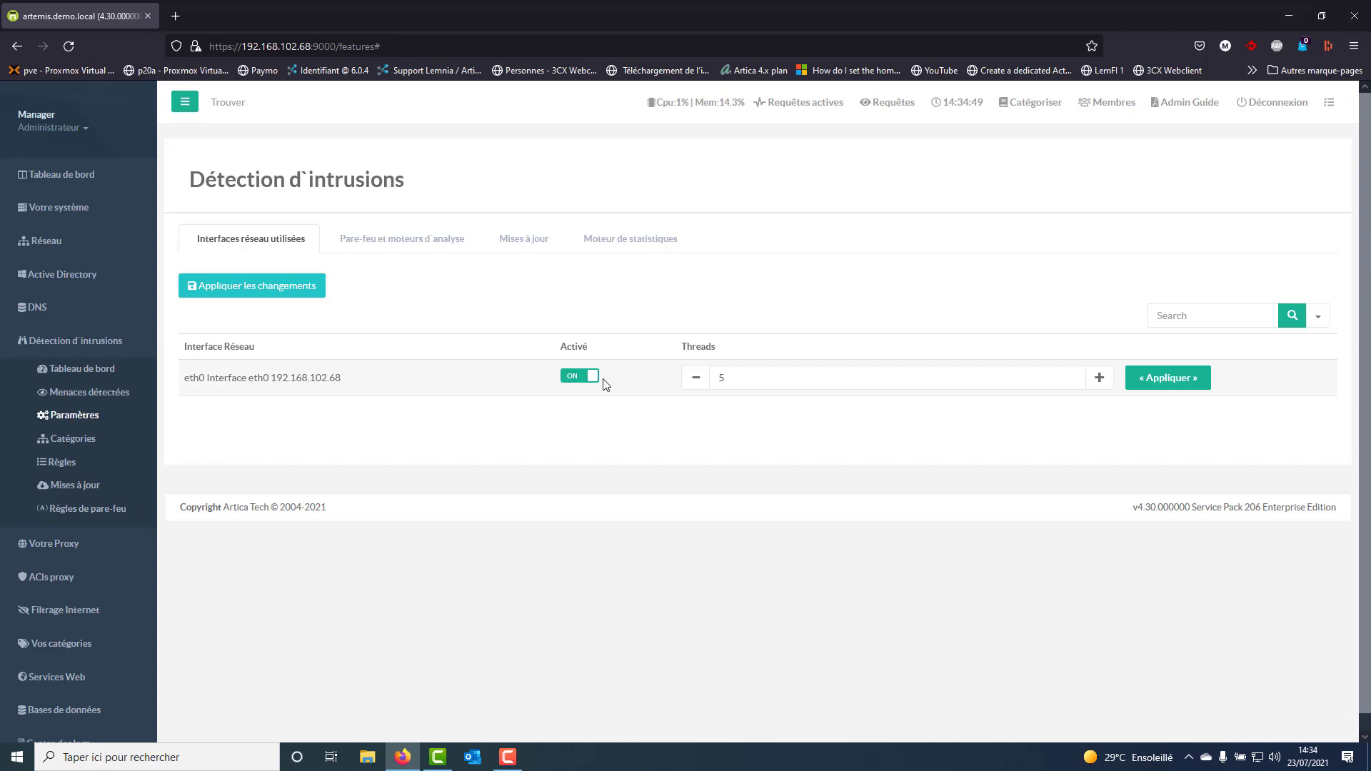
click(597, 379)
click(583, 386)
click(1197, 390)
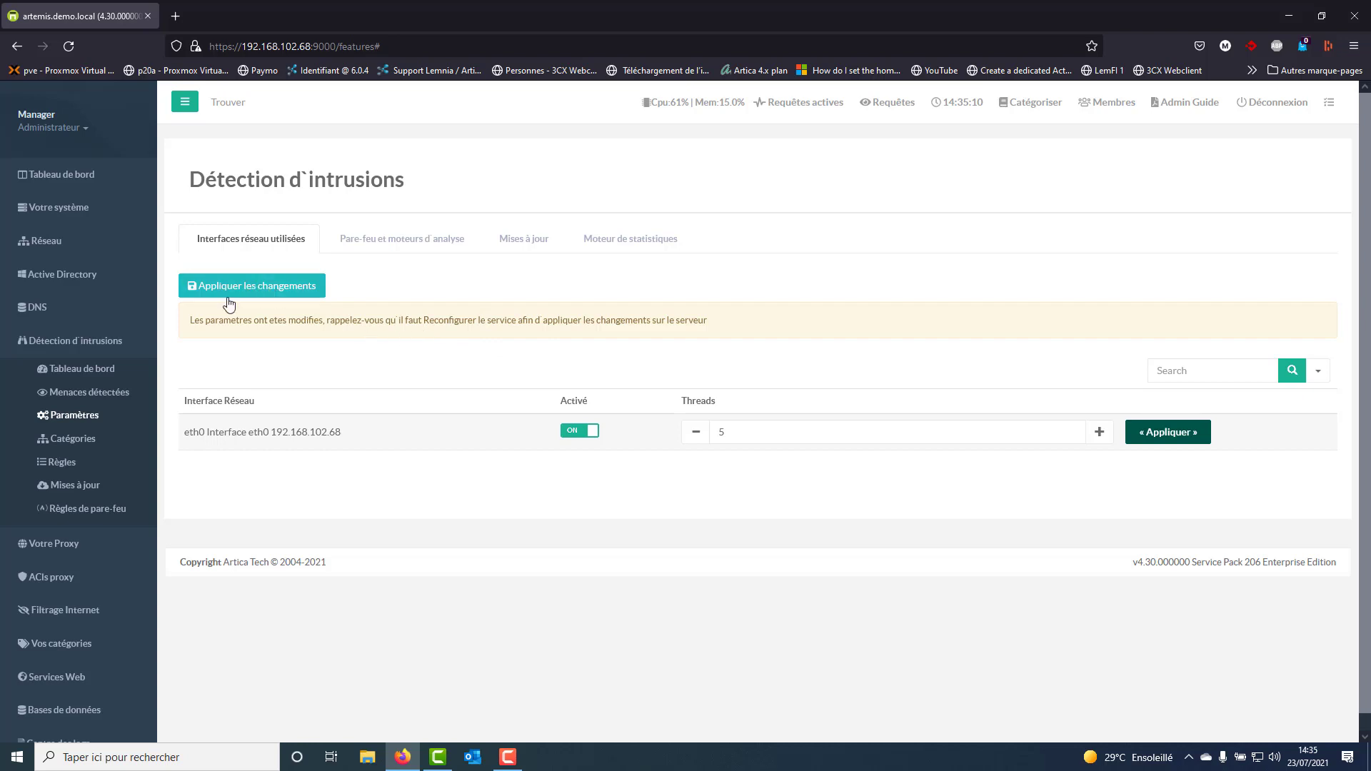
click(86, 377)
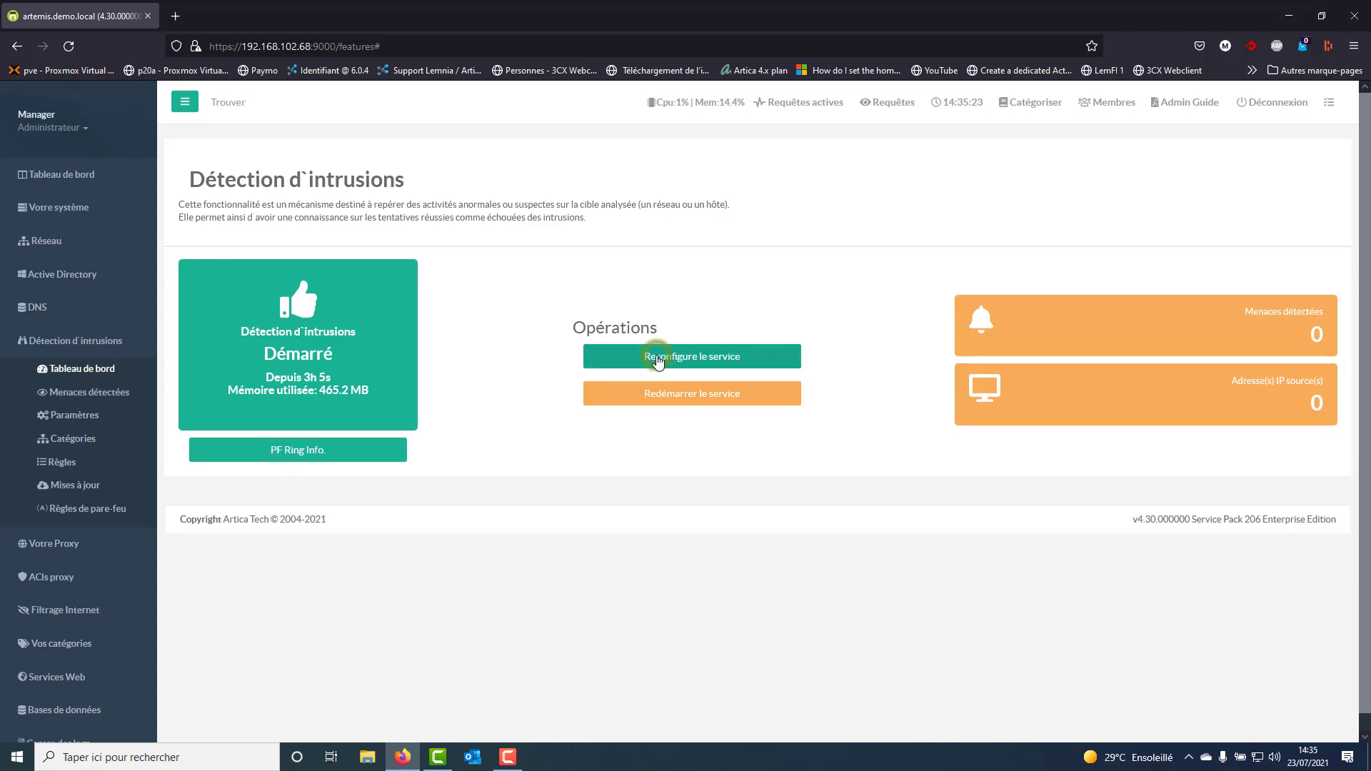
click(657, 359)
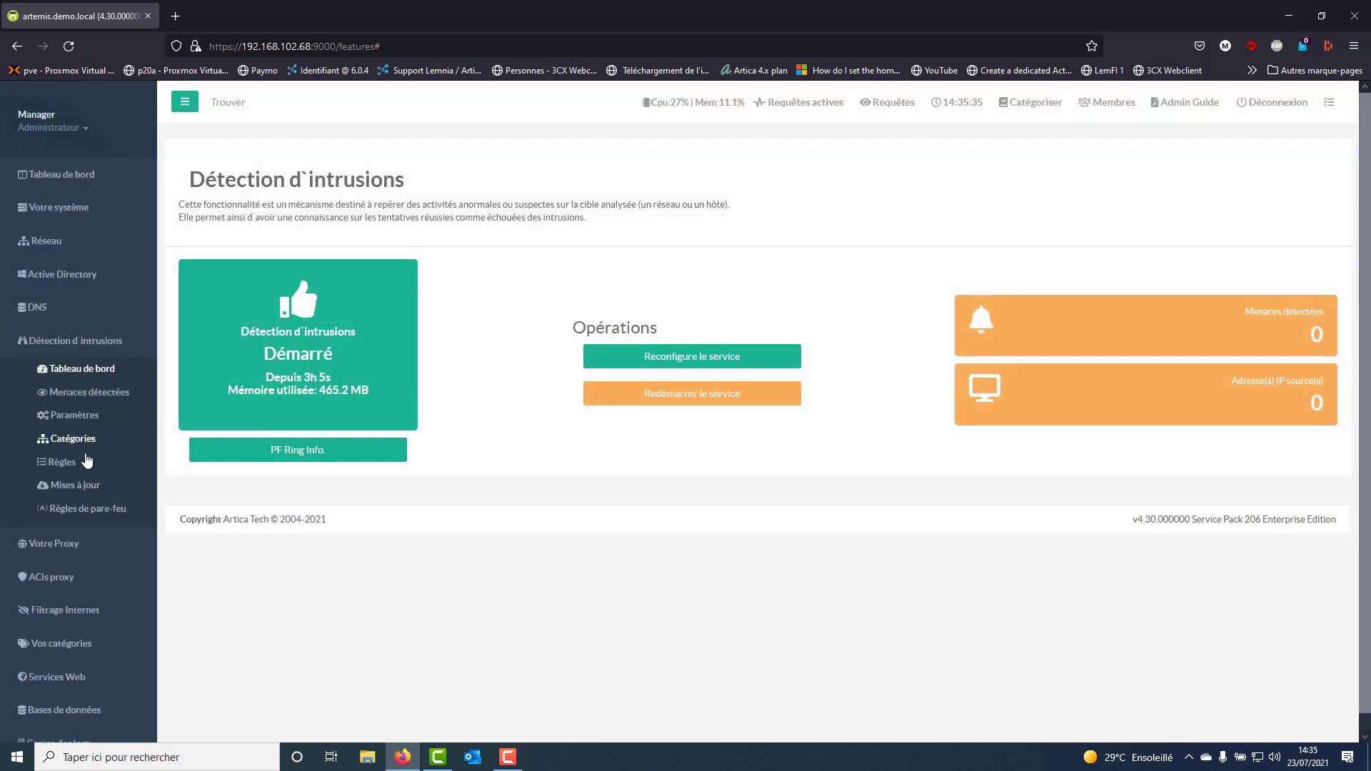
- Set the intrusion detection update interval to 4 heures and apply it
click(53, 416)
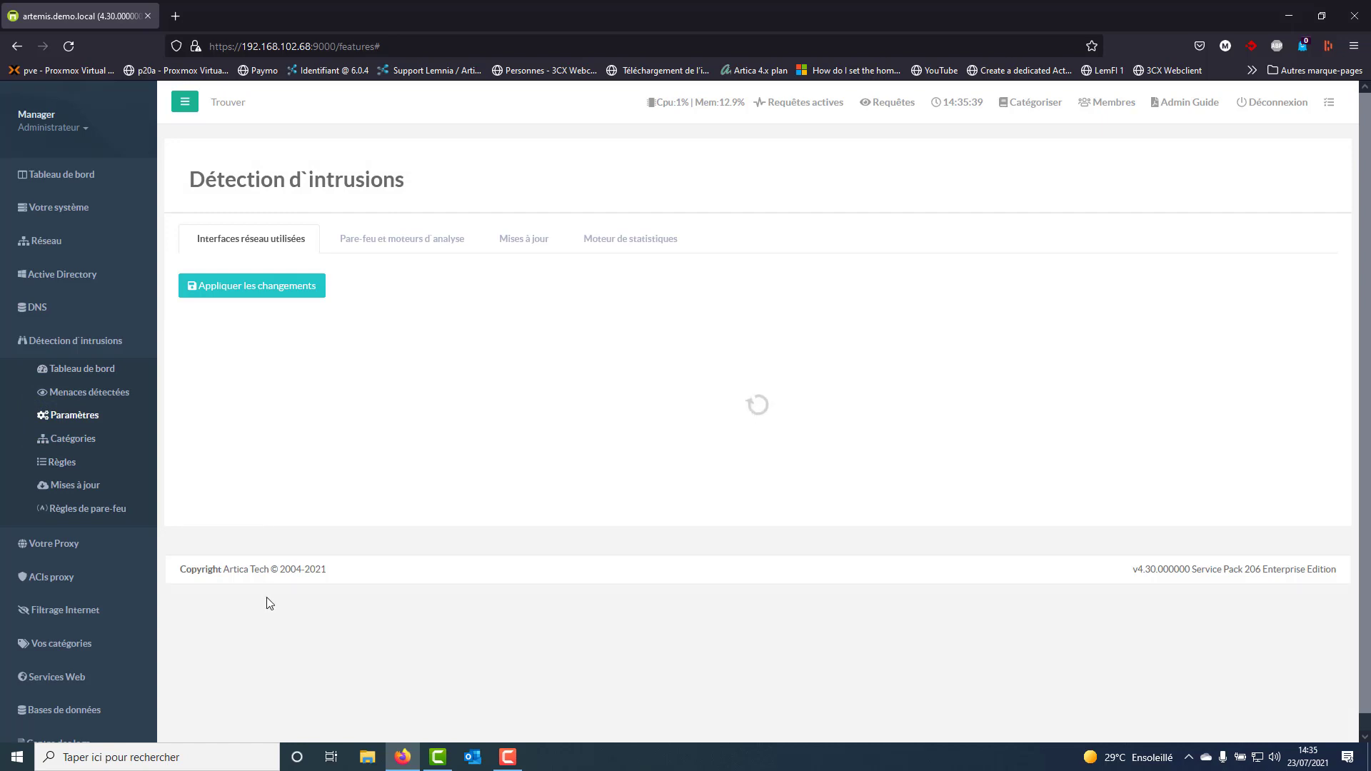
click(376, 243)
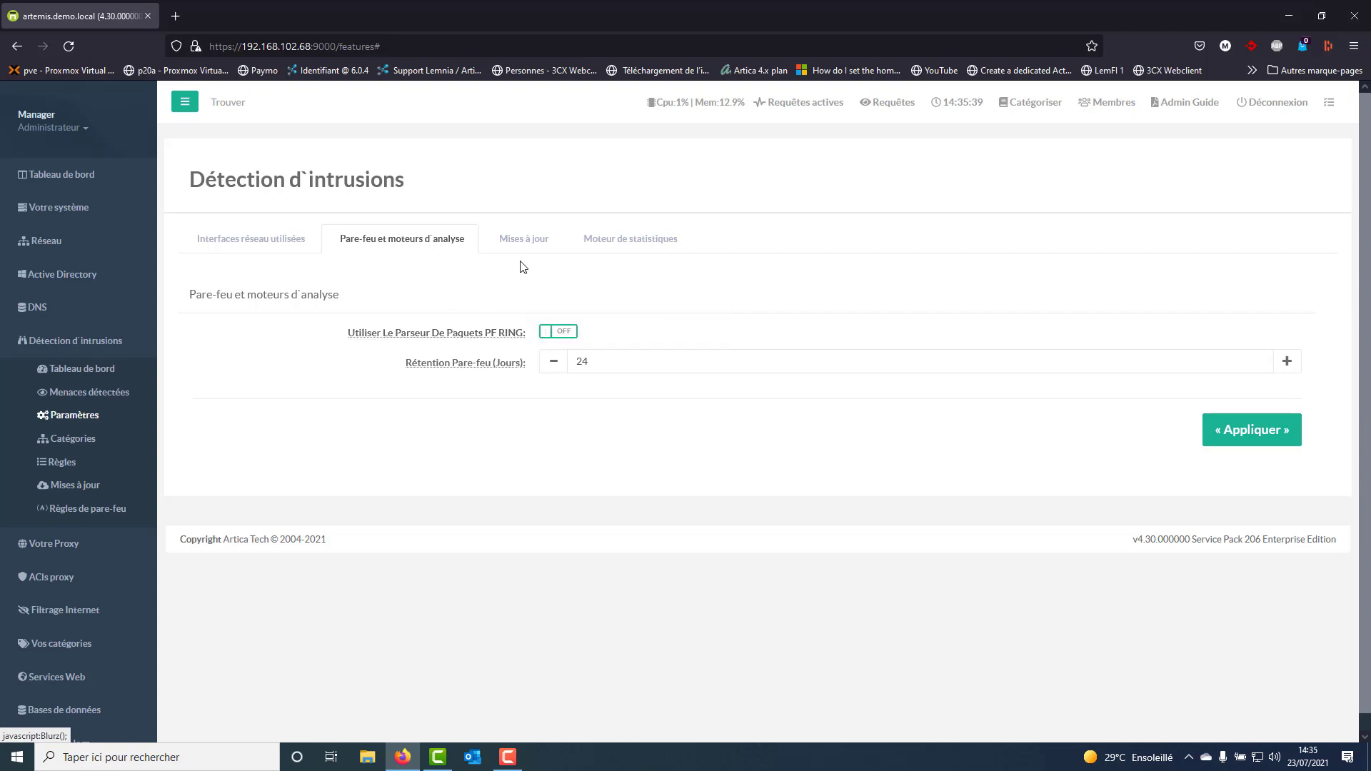
click(522, 239)
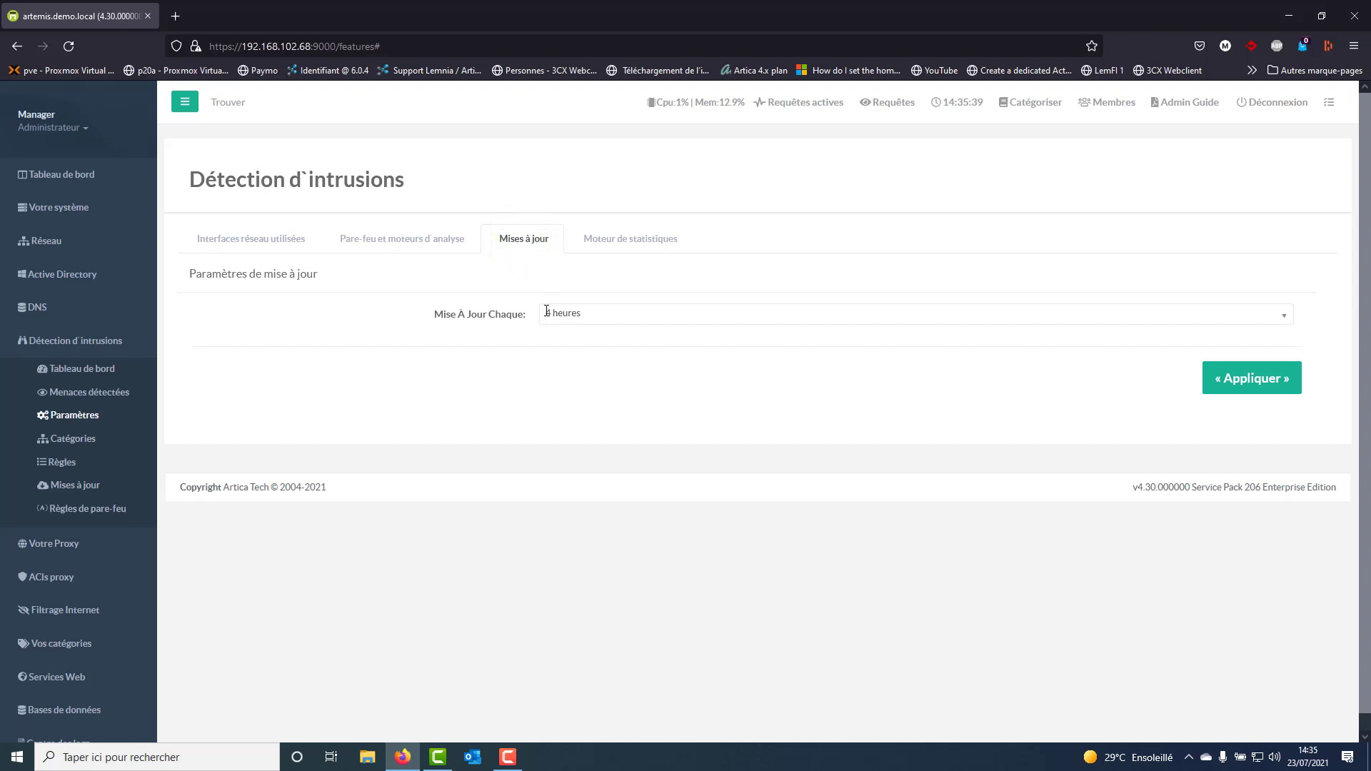
click(546, 313)
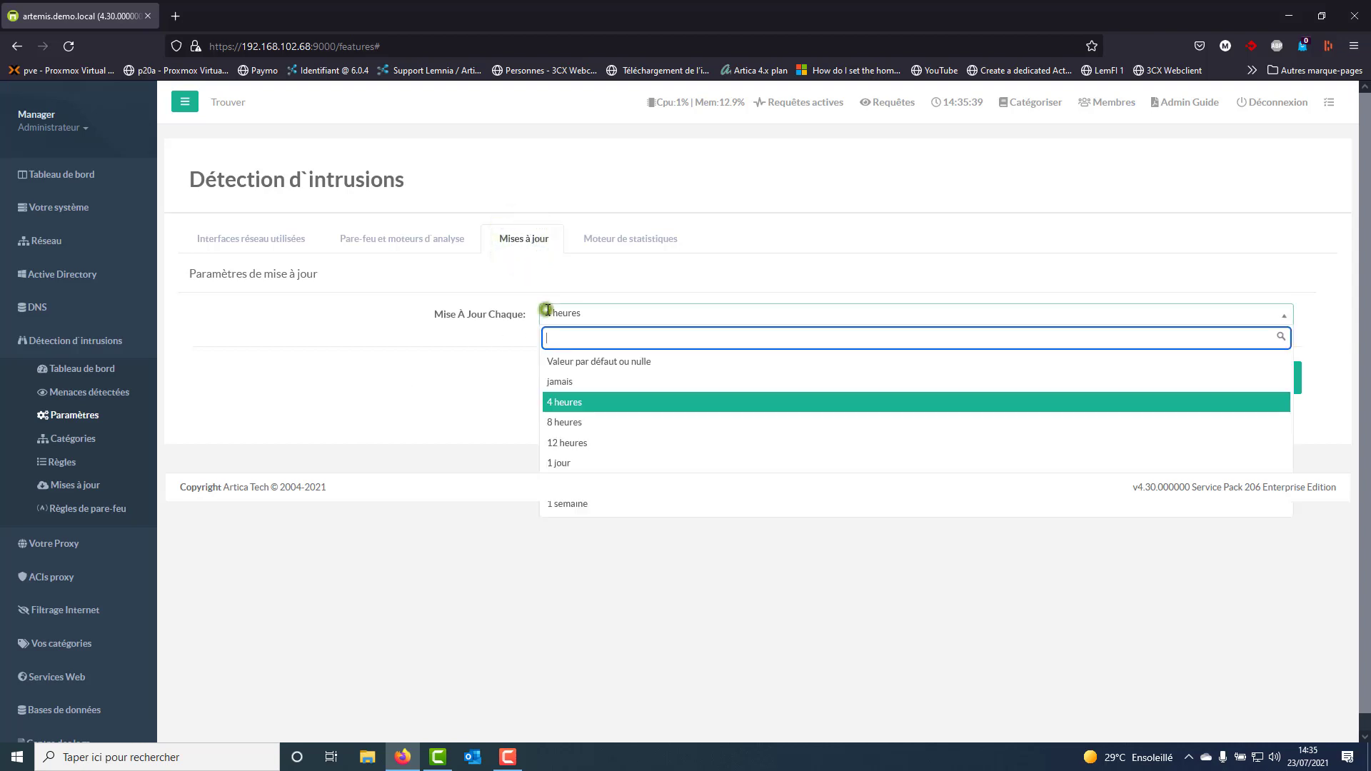
click(570, 463)
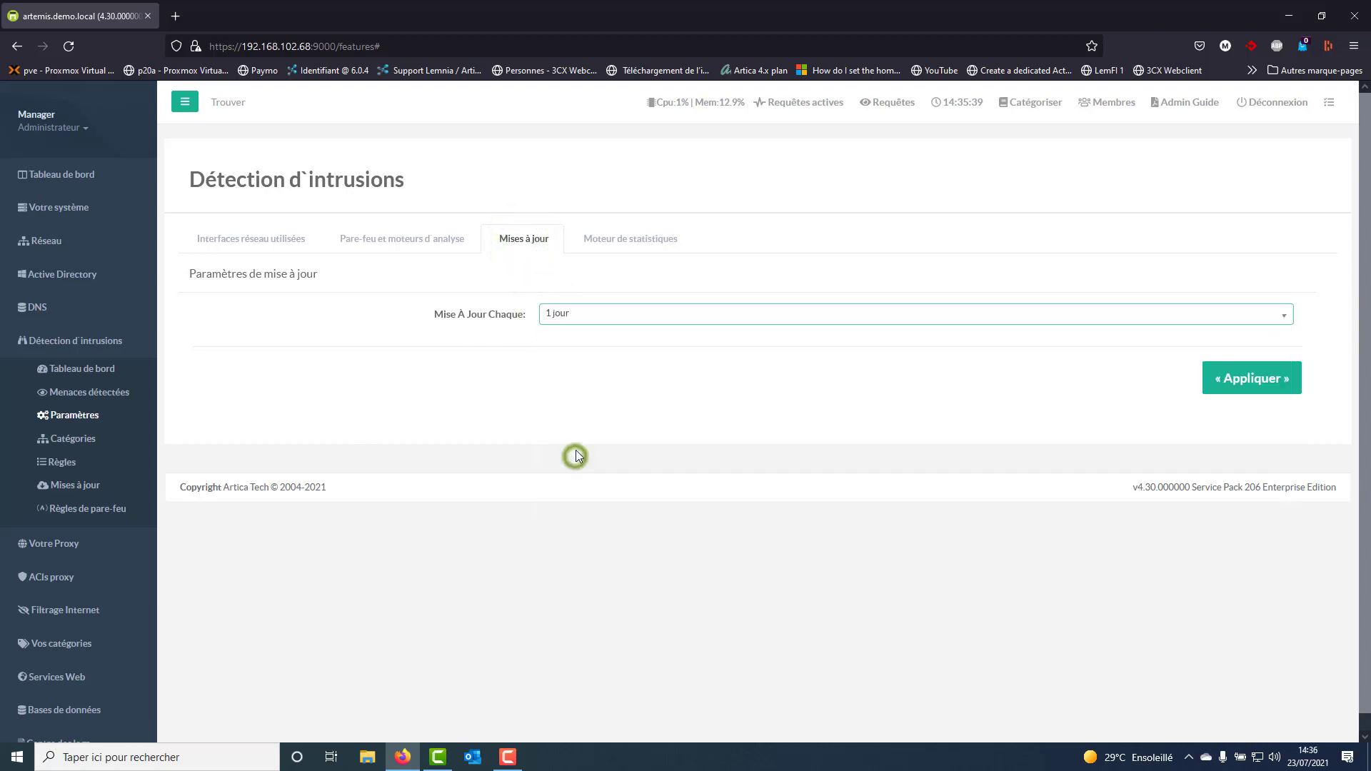
click(572, 315)
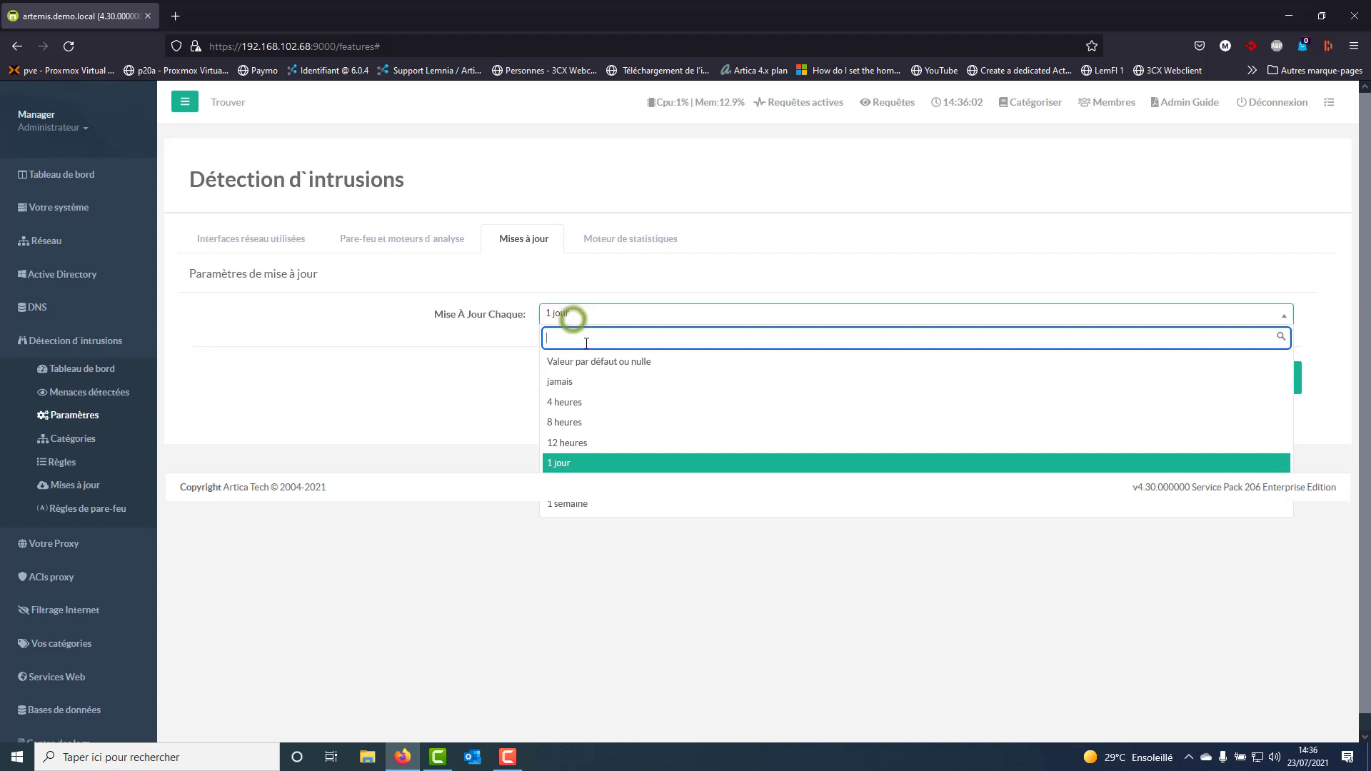
click(579, 404)
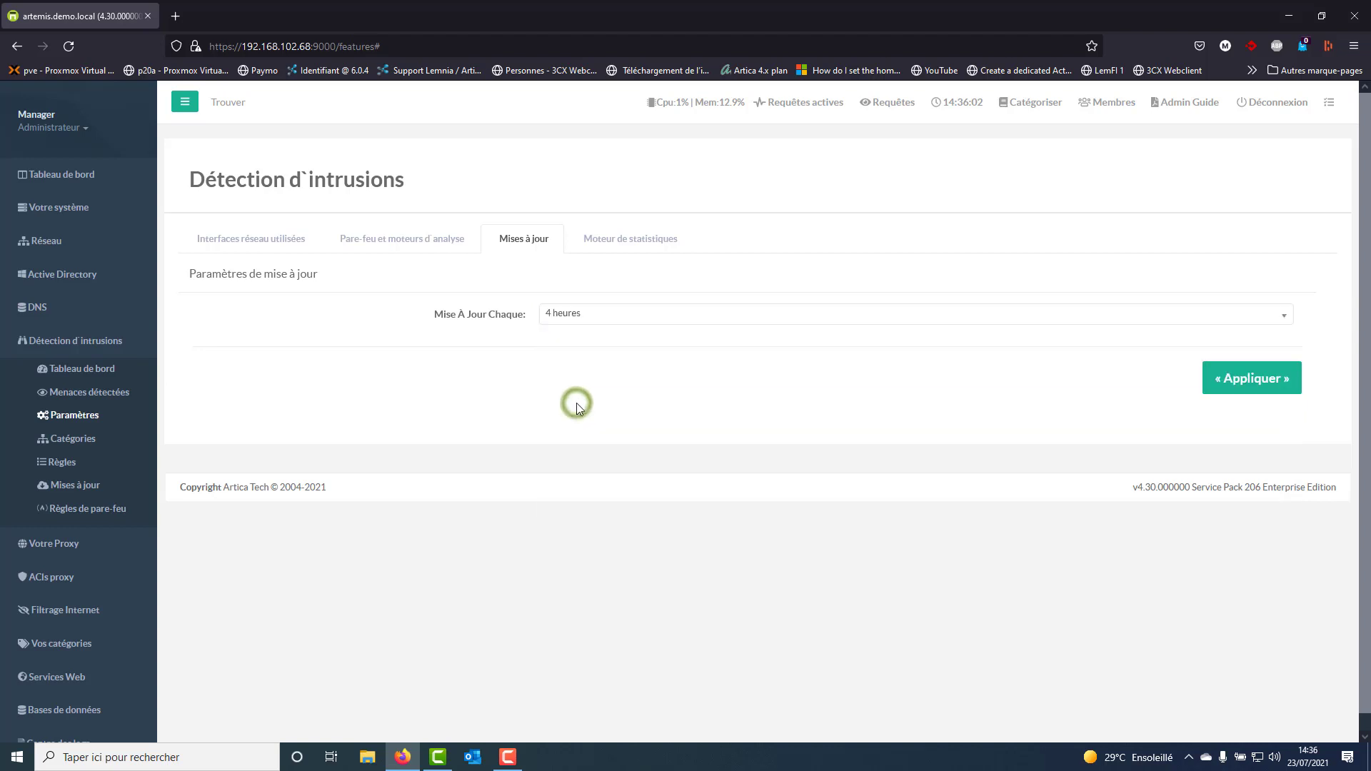
click(1278, 397)
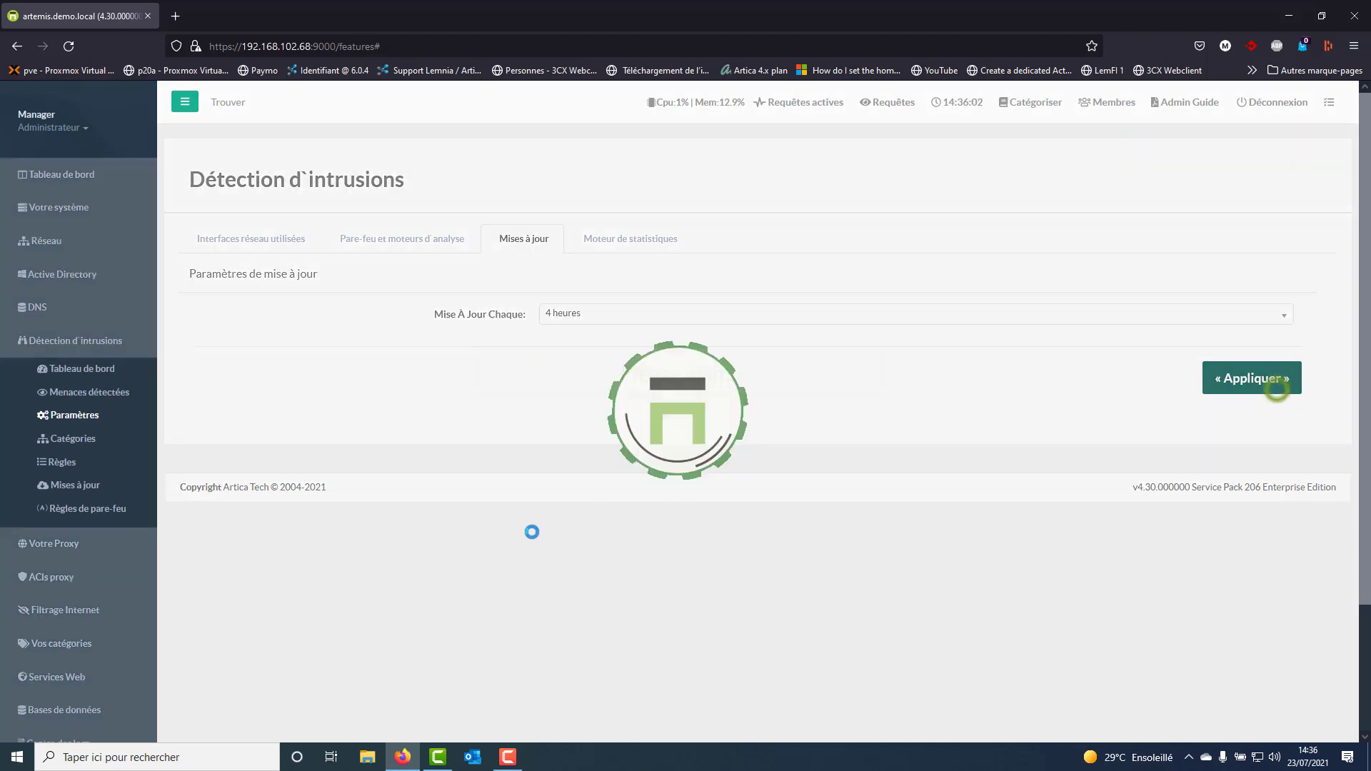
- Set the intrusion detection statistics retention to 30 days and apply it
click(634, 245)
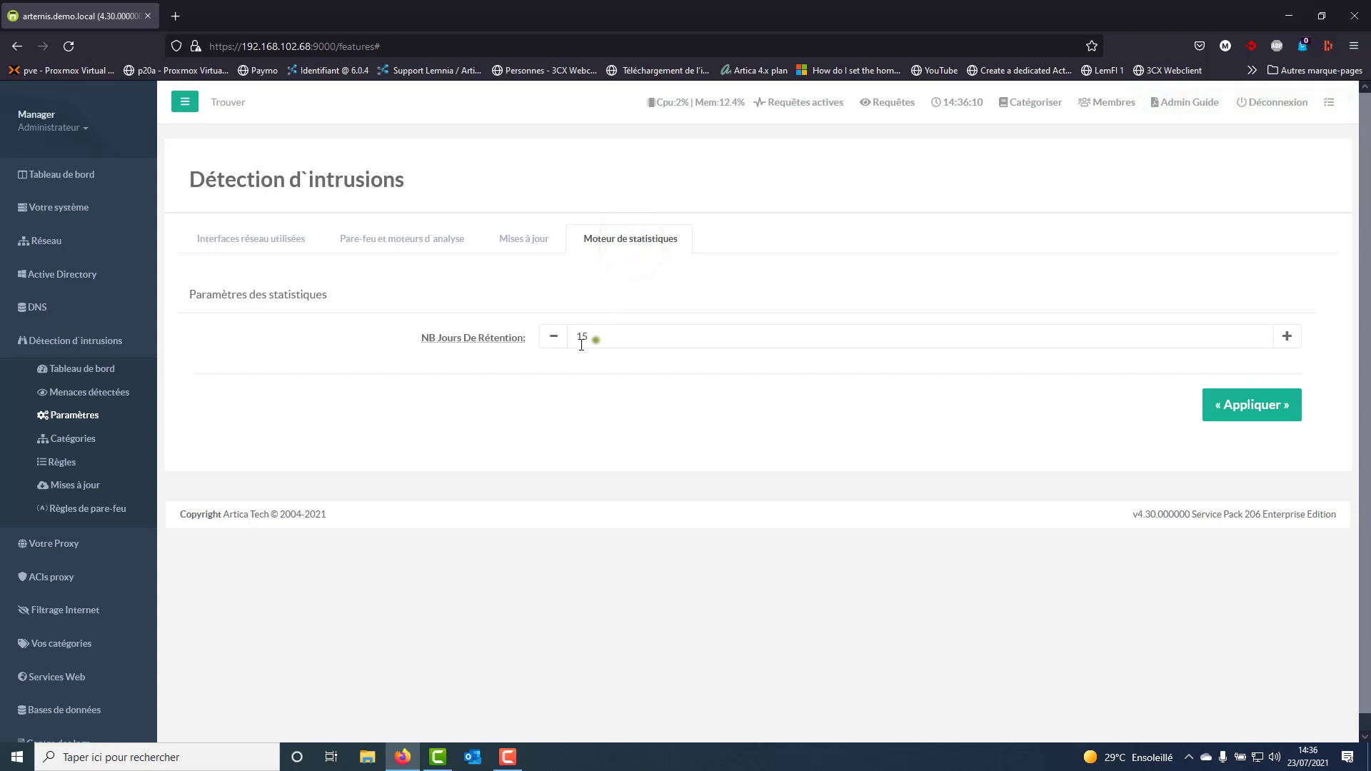
double_click(598, 336)
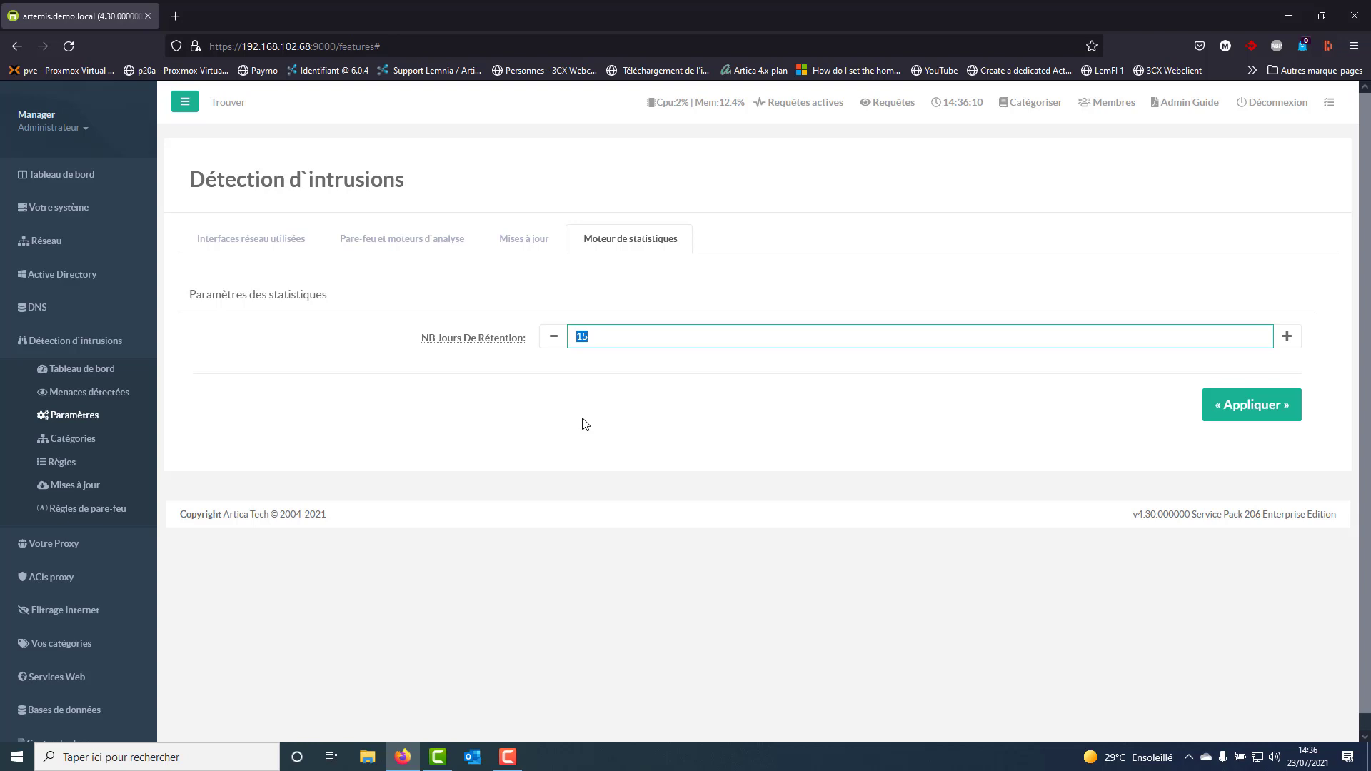
text(30)
click(1248, 419)
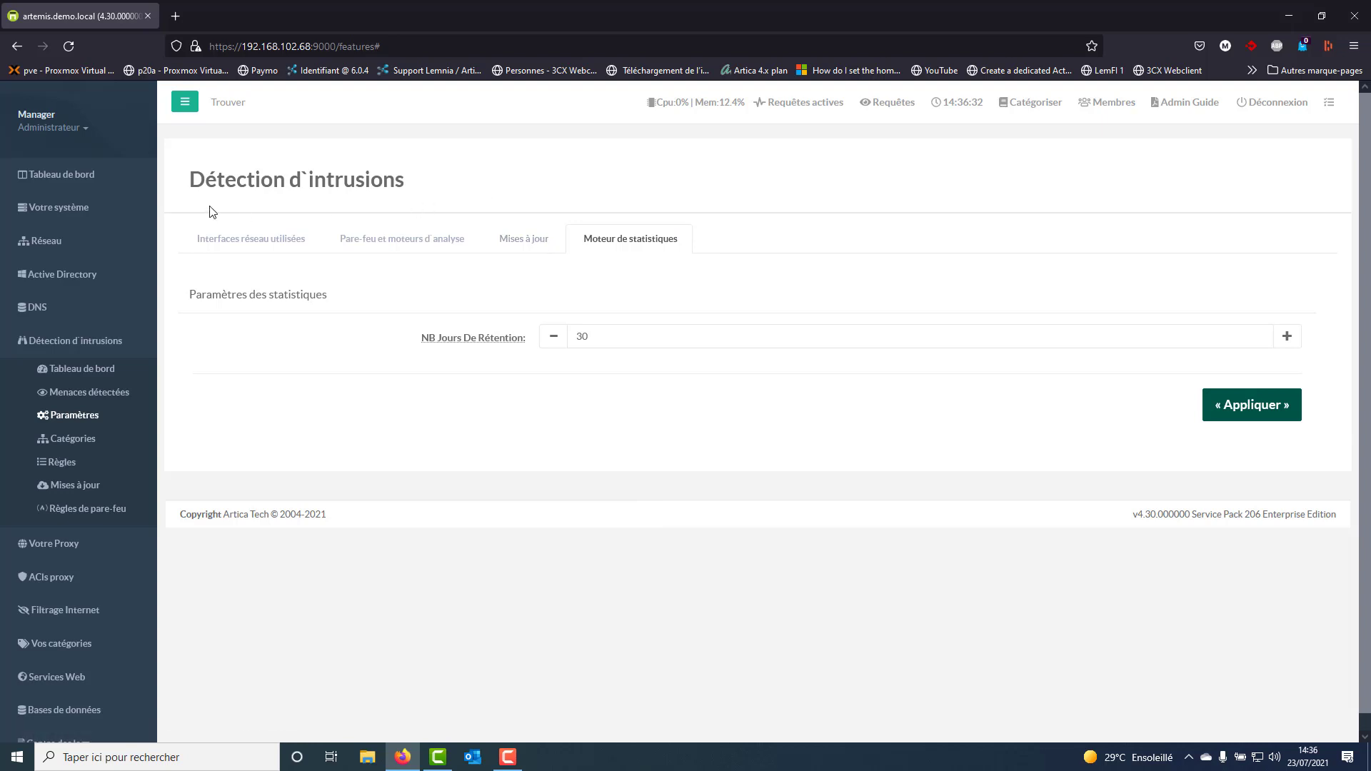
- Examine the intrusion detection categories on the first two pages, including the emerging-dns.rules and emerging-dos.rules descriptions
click(61, 446)
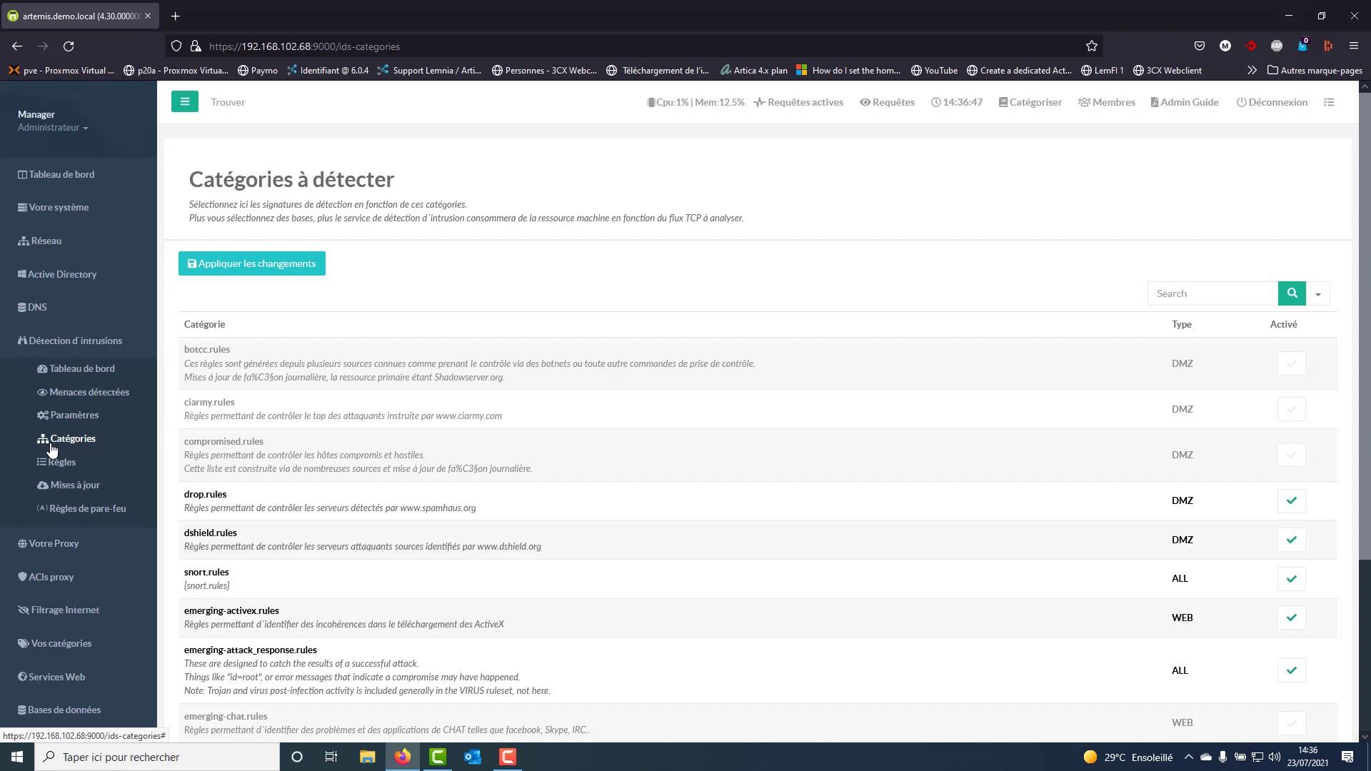
scroll(464, 493, down, 2)
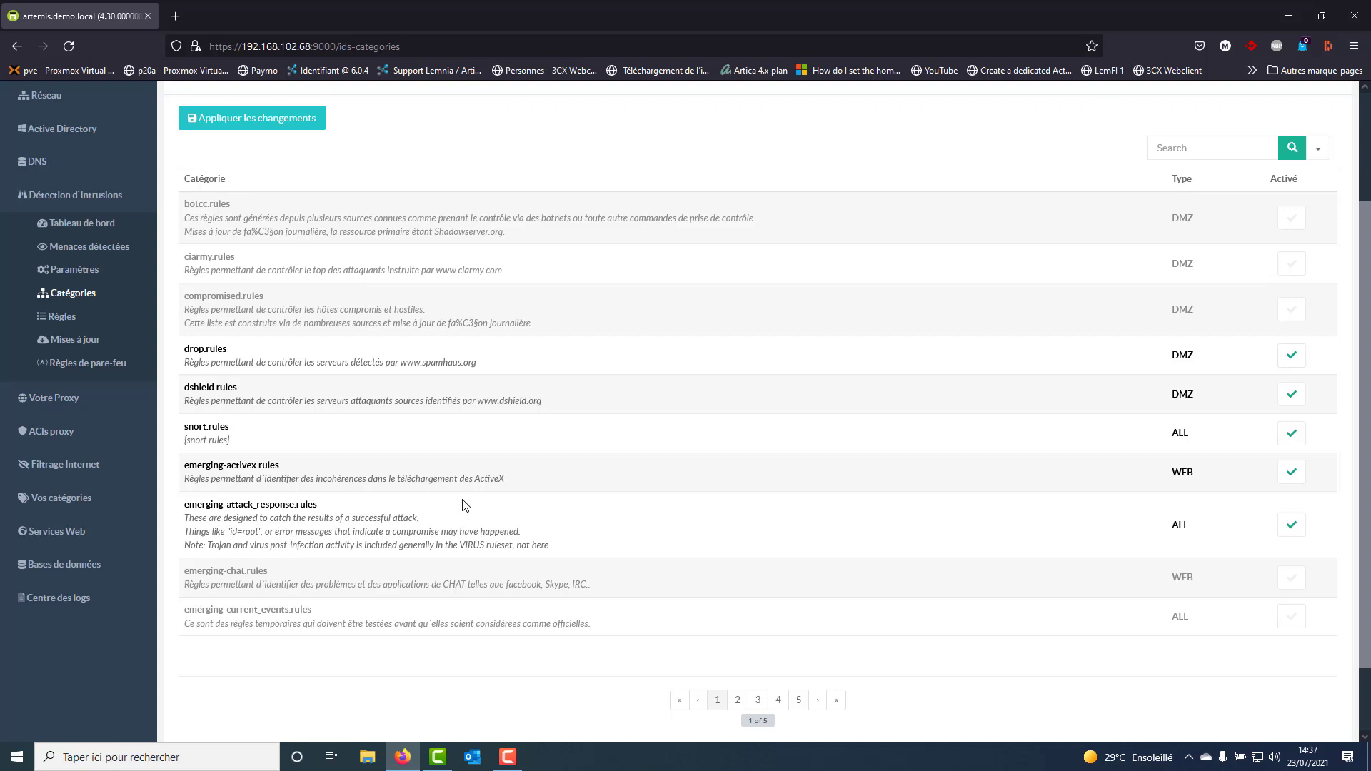
scroll(226, 397, down, 2)
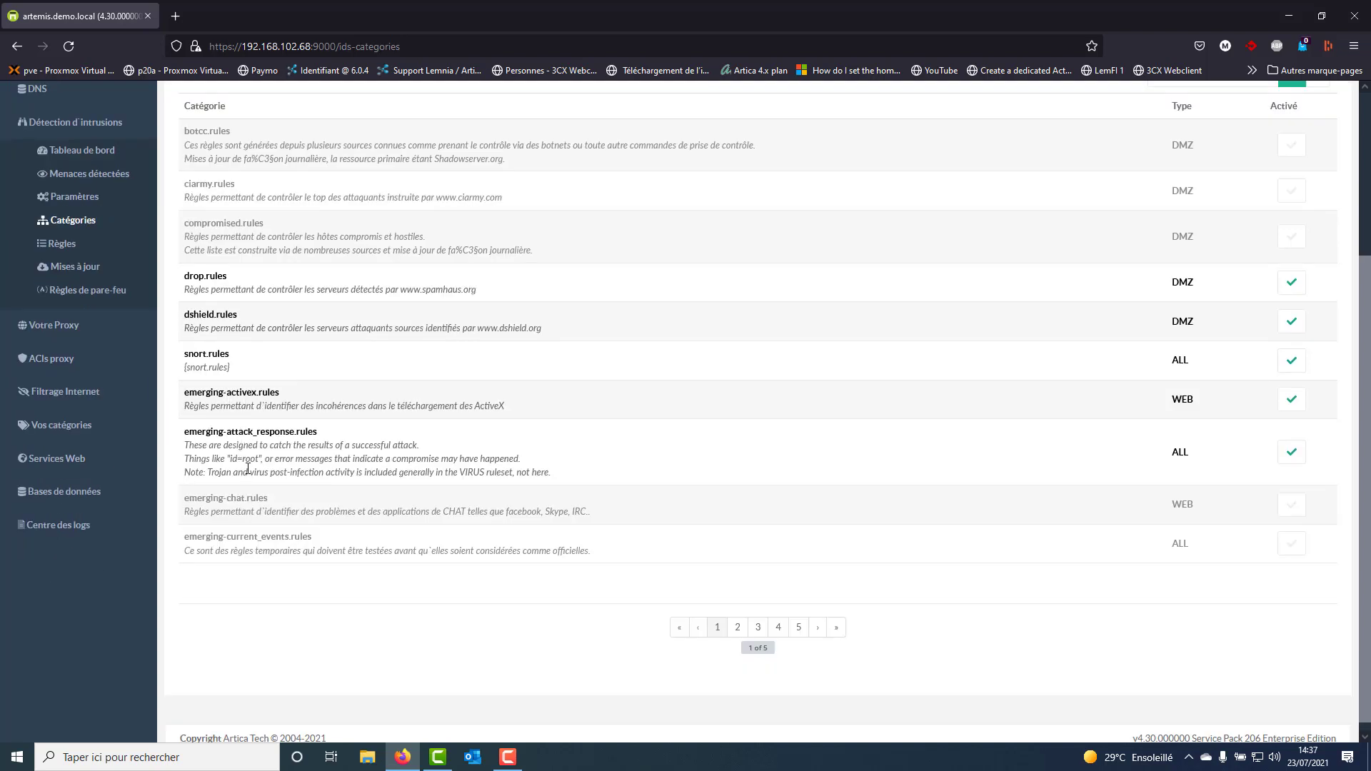
scroll(407, 525, down, 1)
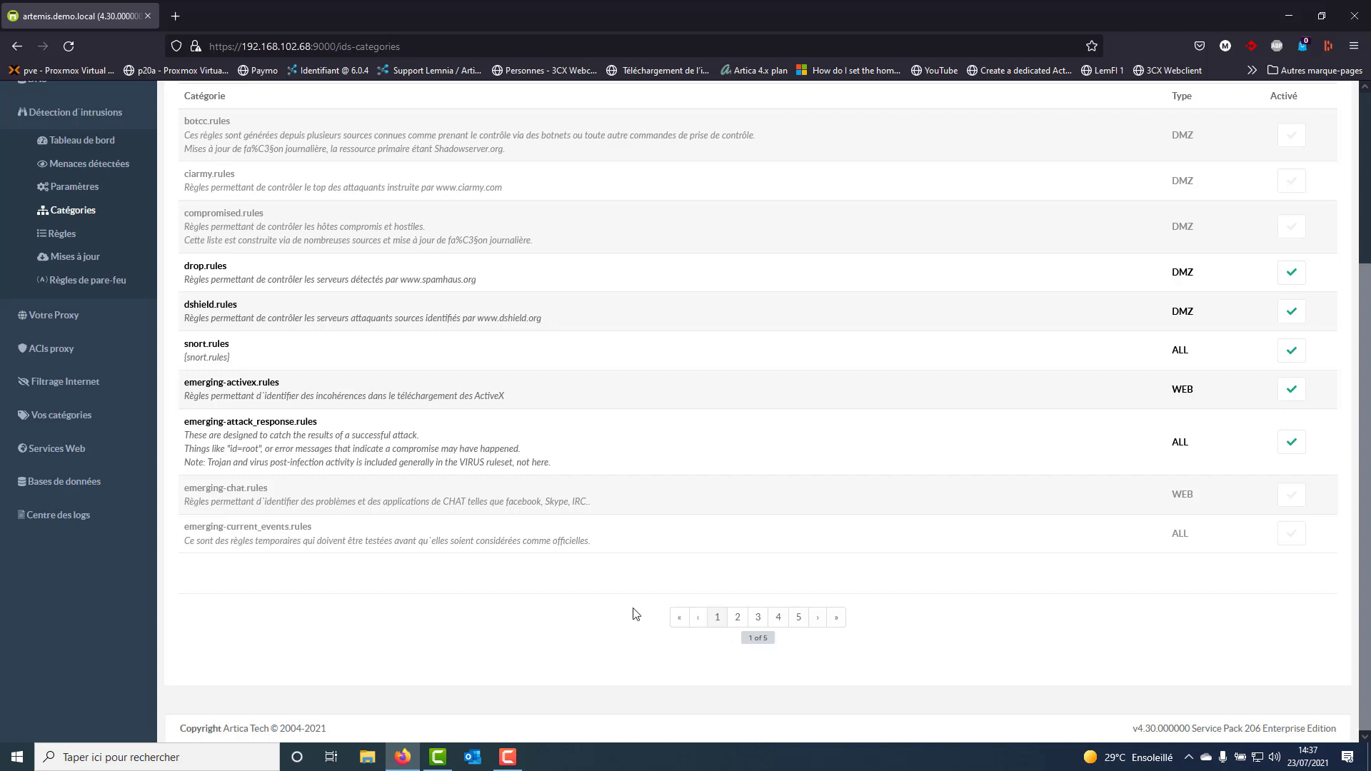
click(737, 619)
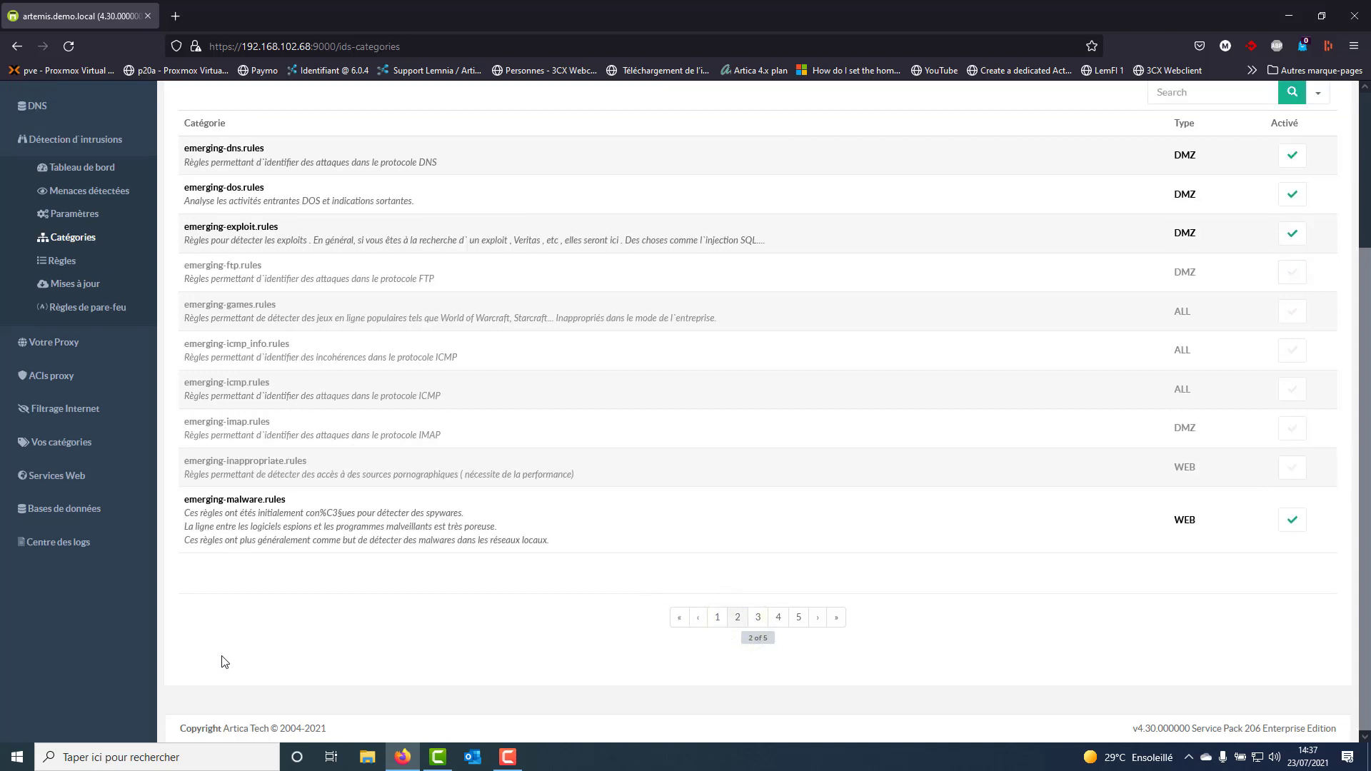
scroll(284, 476, up, 2)
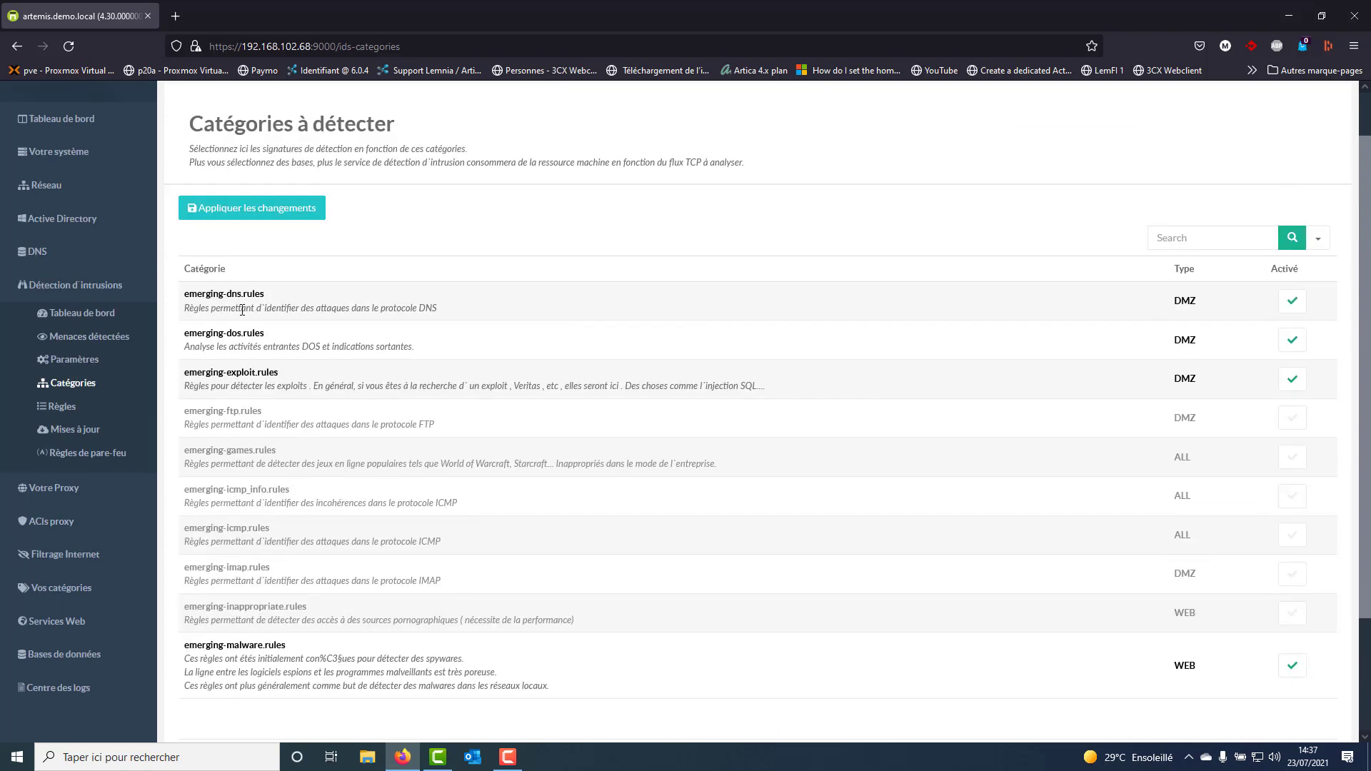
triple_click(187, 293)
drag(190, 334, 299, 354)
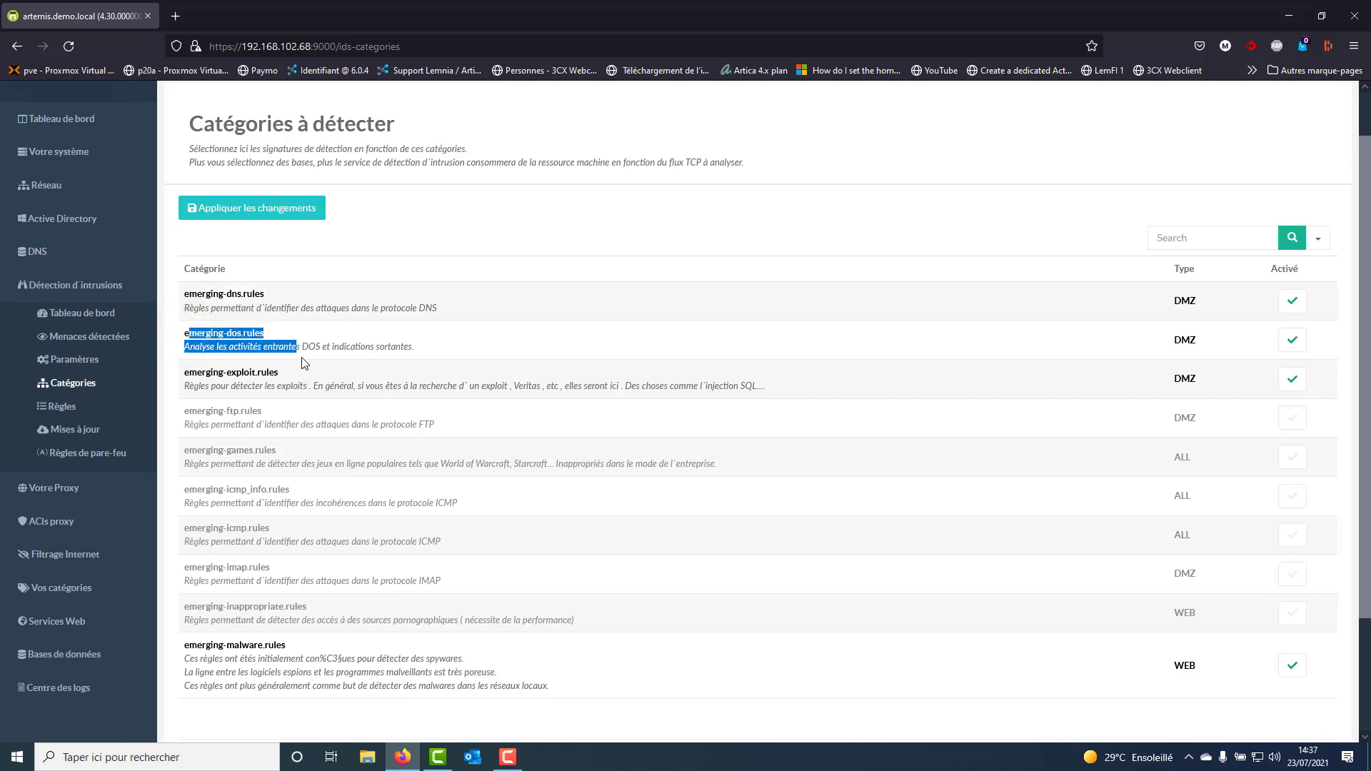
- Examine the DNS, DOS, emerging-exploit.rules and emerging-malware.rules descriptions on the second page of detection categories
double_click(432, 310)
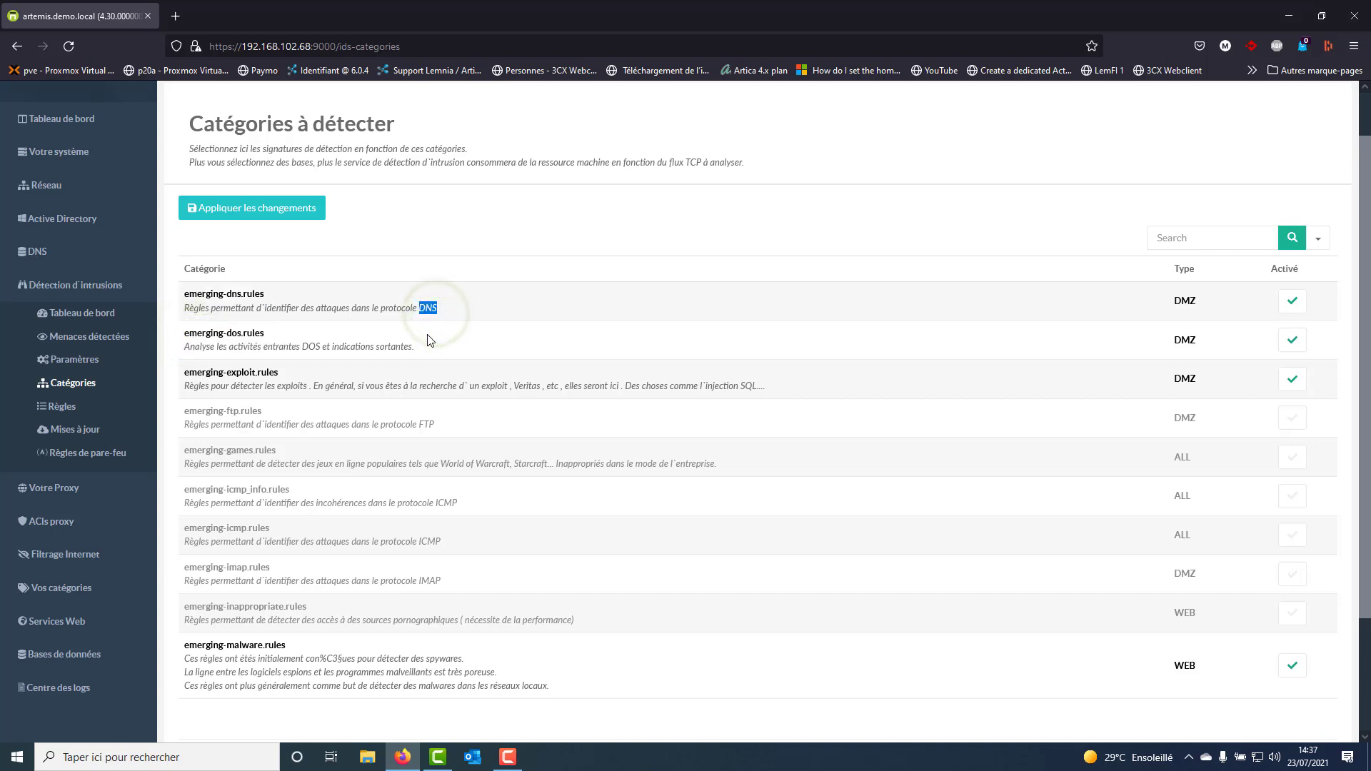
click(400, 353)
double_click(367, 345)
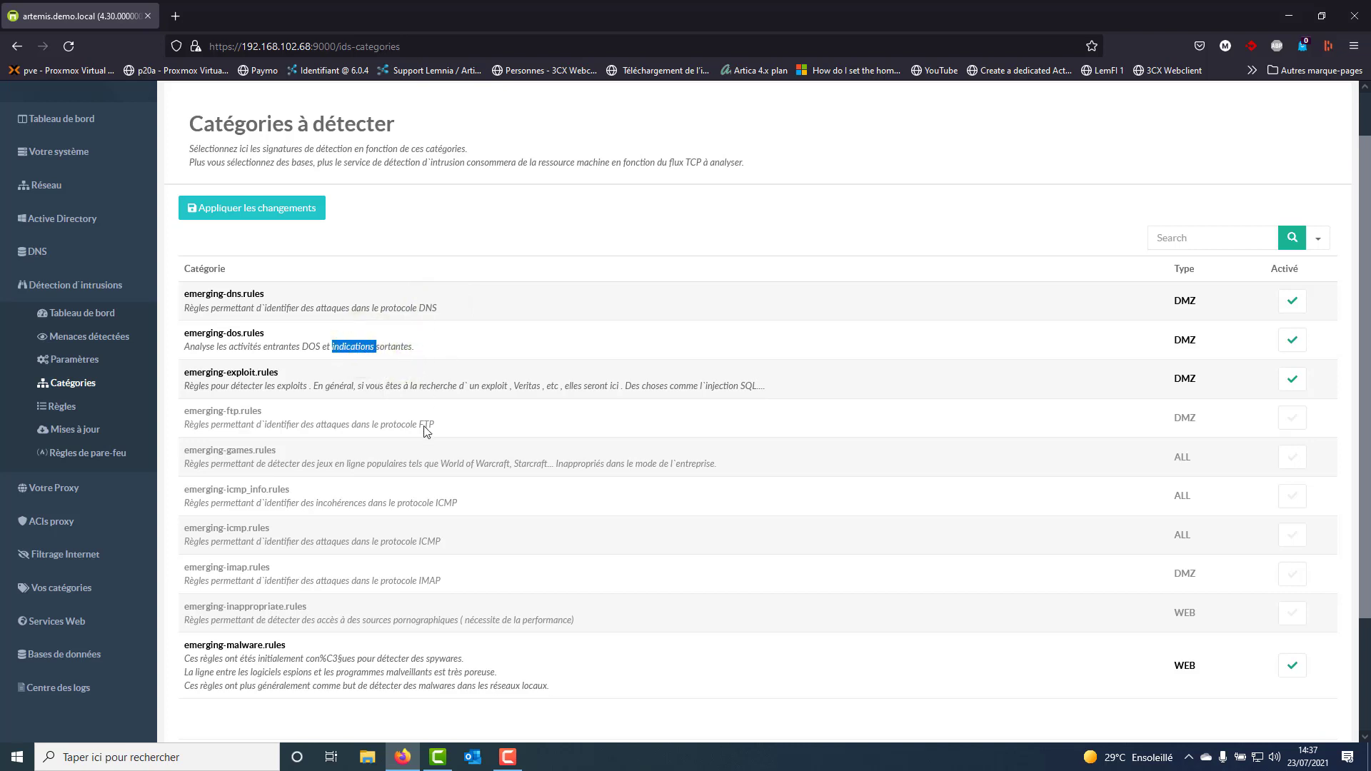
click(212, 387)
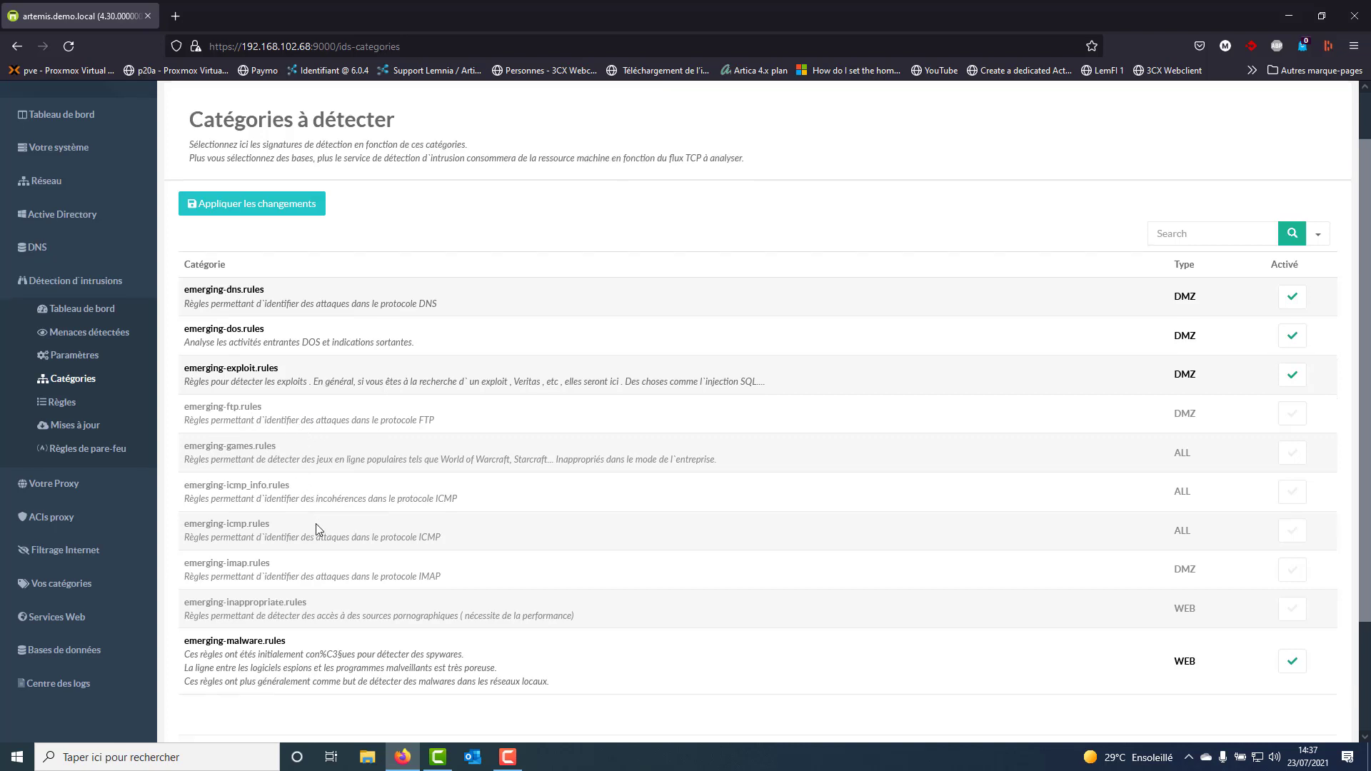
scroll(317, 522, down, 1)
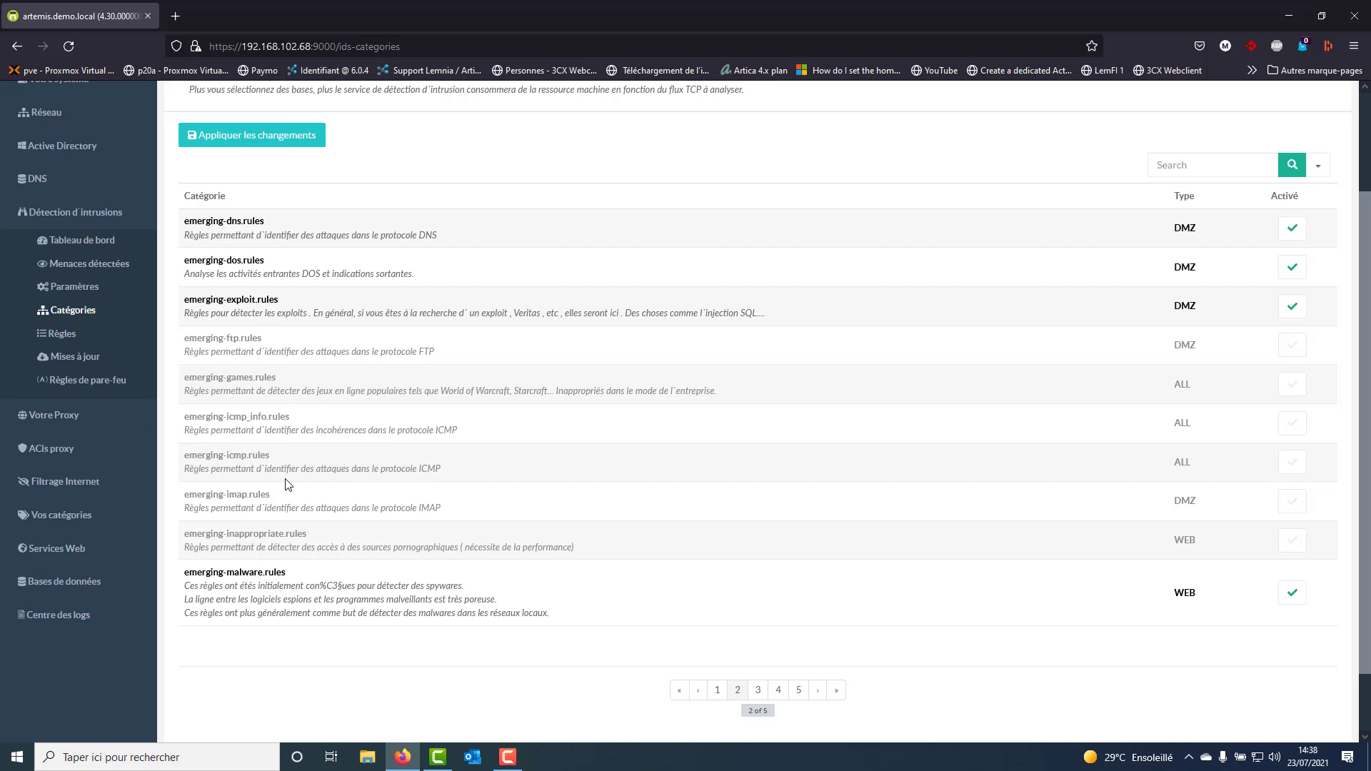
scroll(203, 532, down, 1)
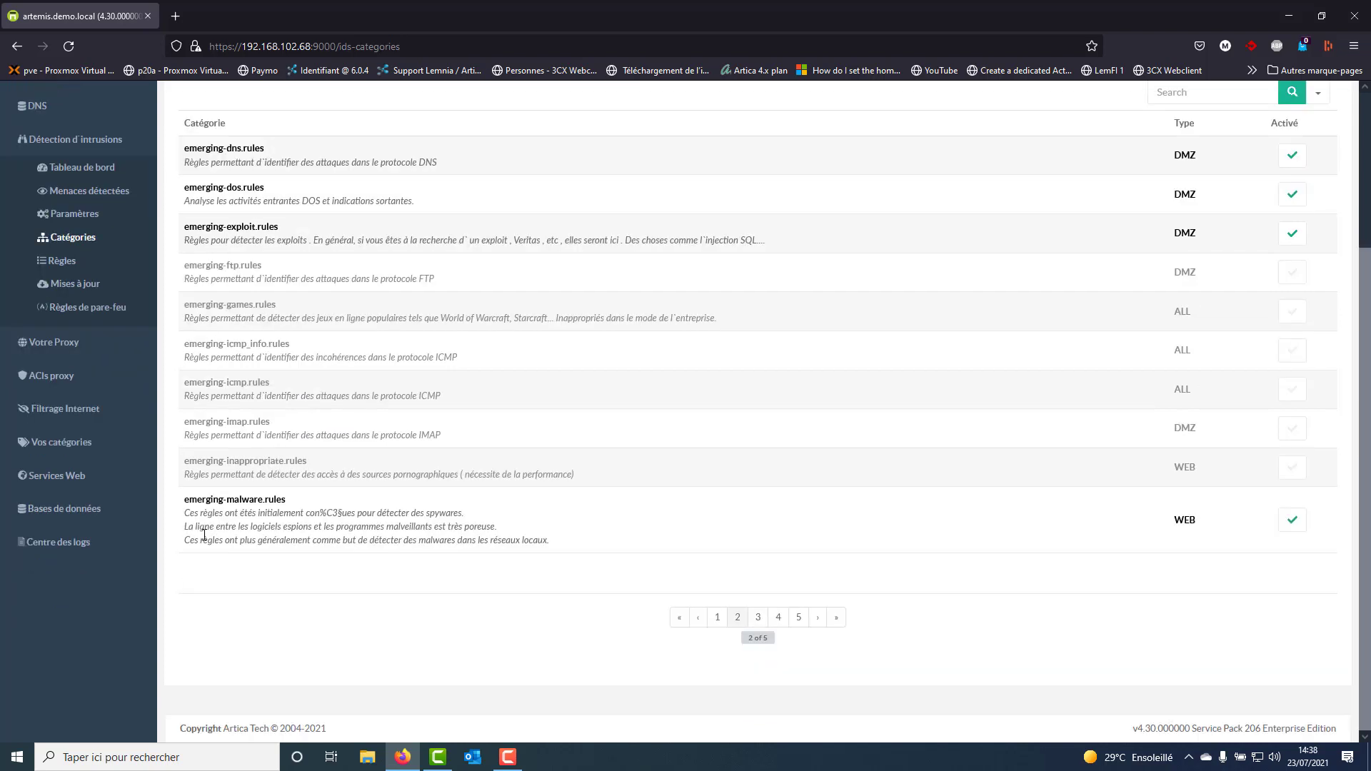
- Review the detection categories on pages 3 to 5 and apply the category selection
click(758, 617)
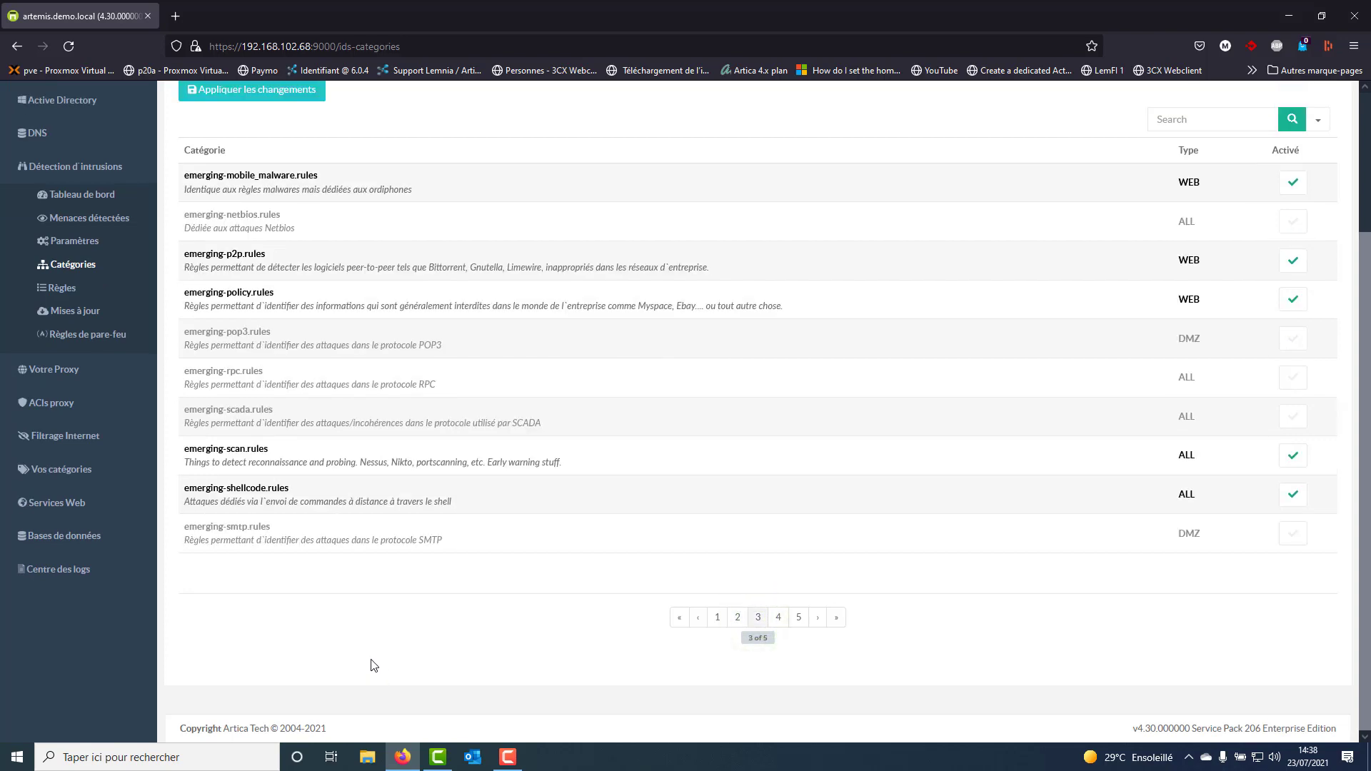
scroll(348, 633, up, 1)
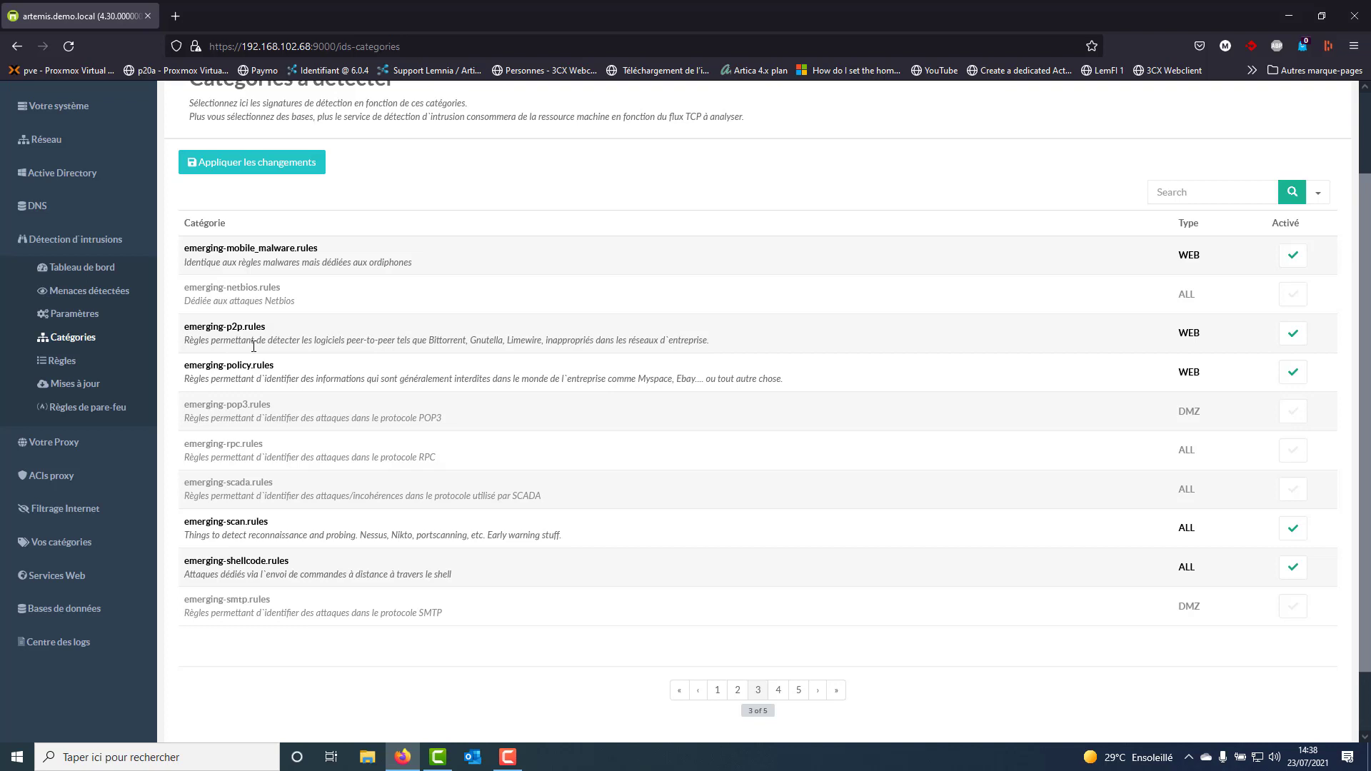
scroll(332, 349, down, 1)
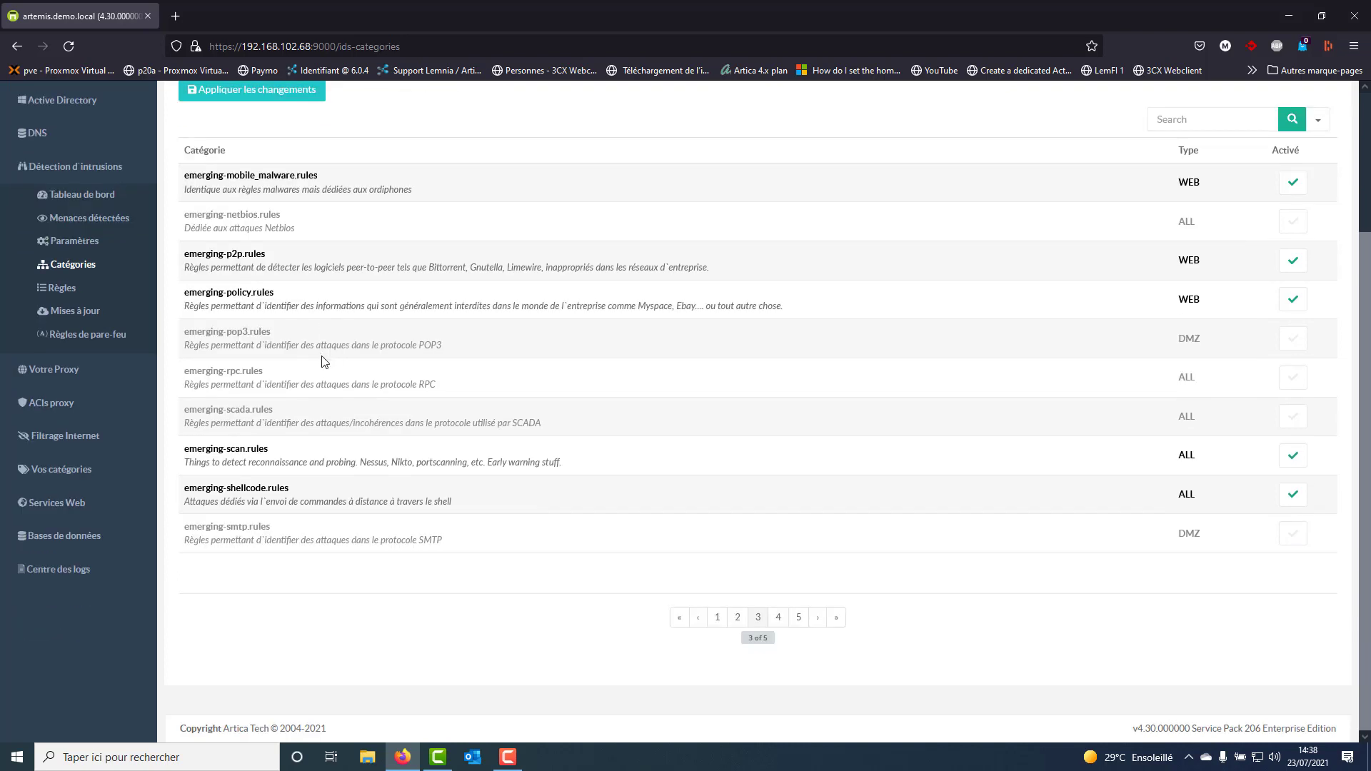
click(783, 618)
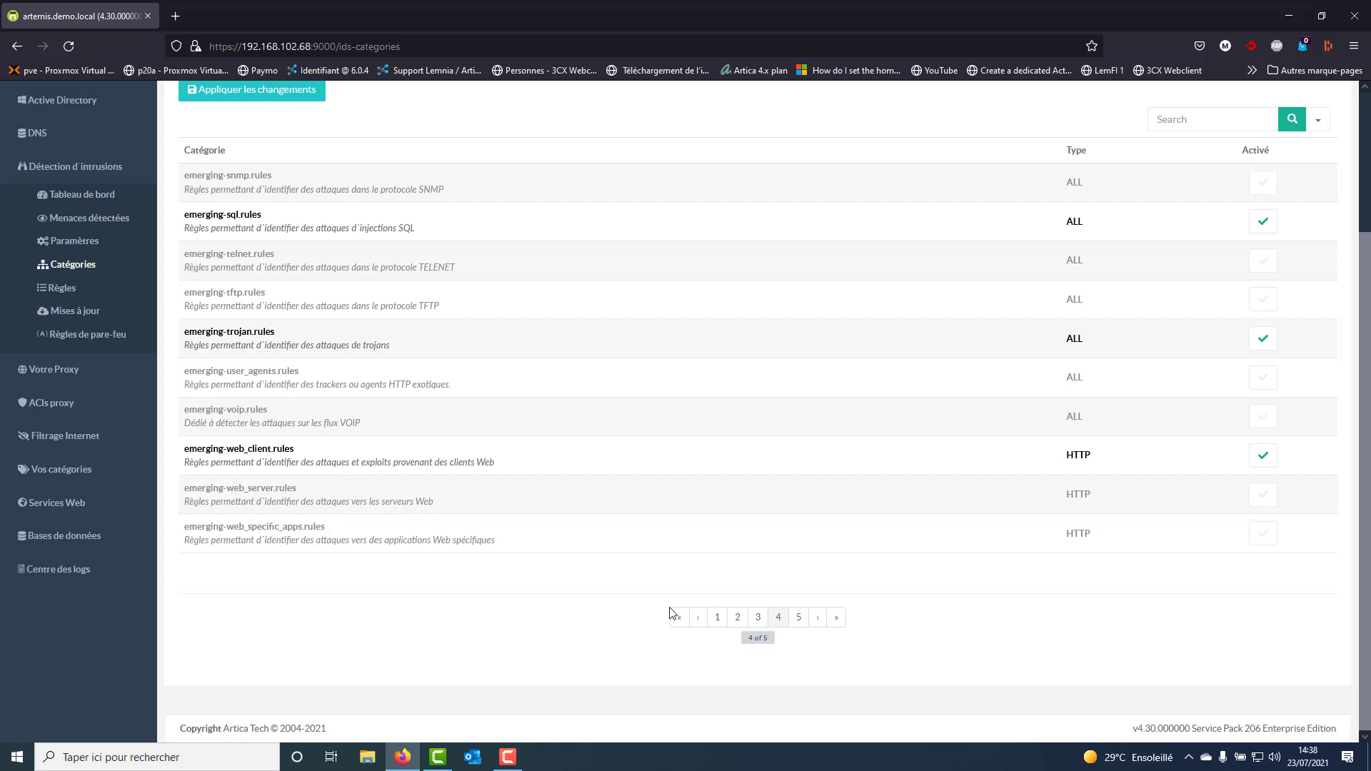
click(796, 618)
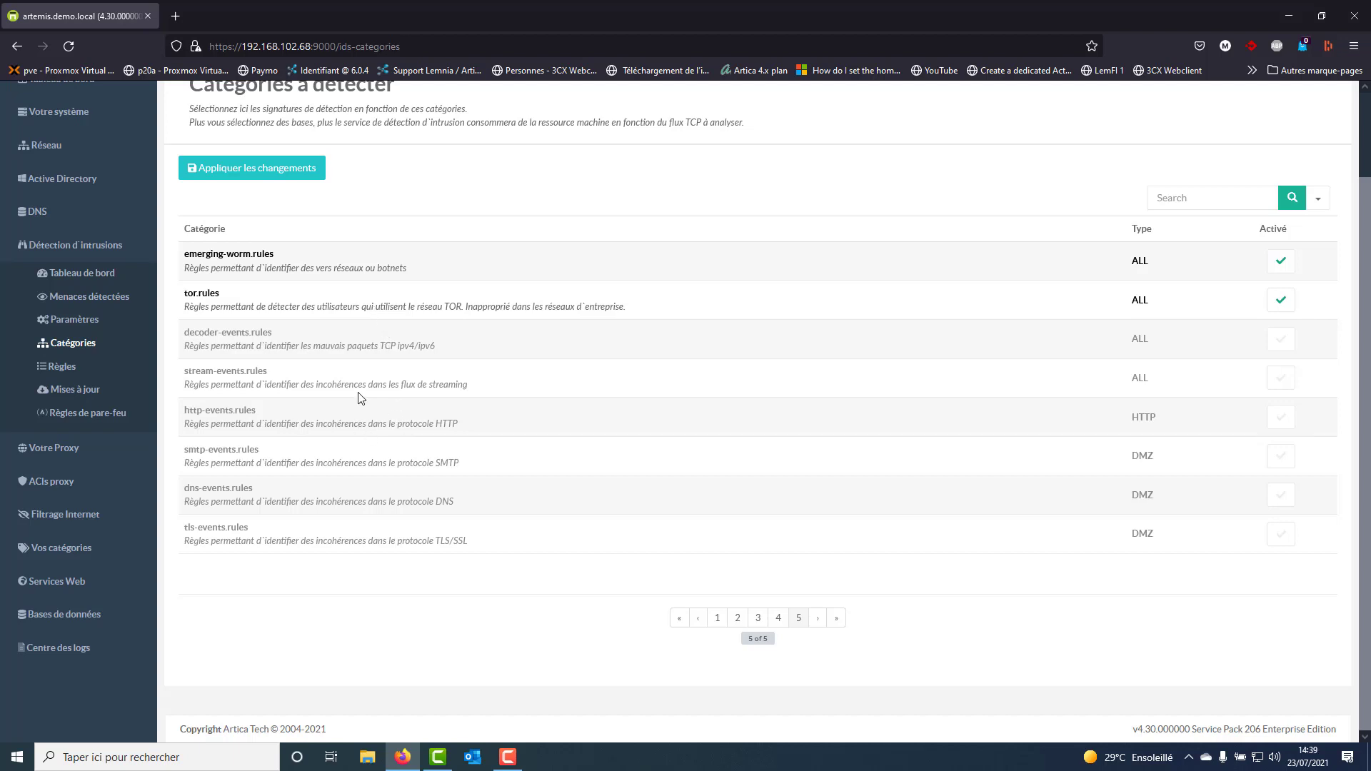
click(238, 175)
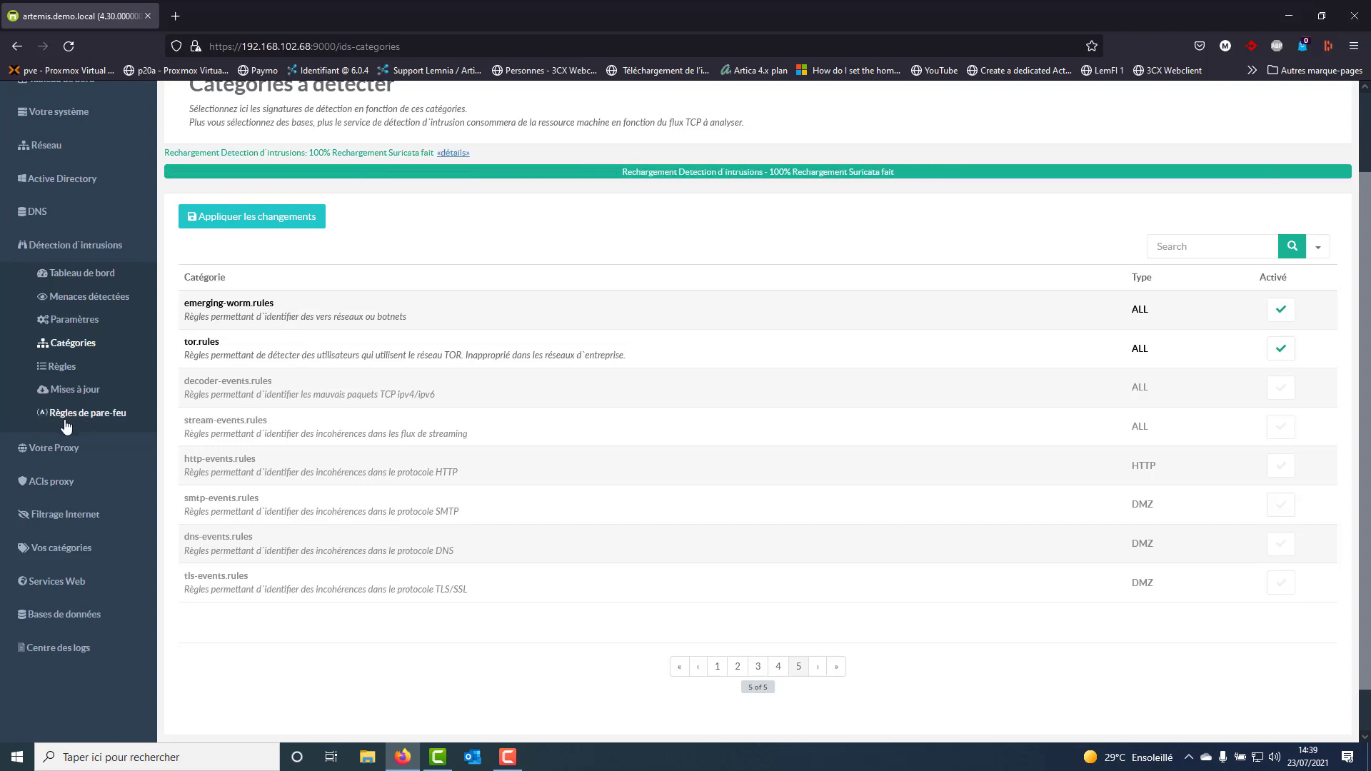
- Run an update of the intrusion detection rules and review the list of rule files
click(66, 394)
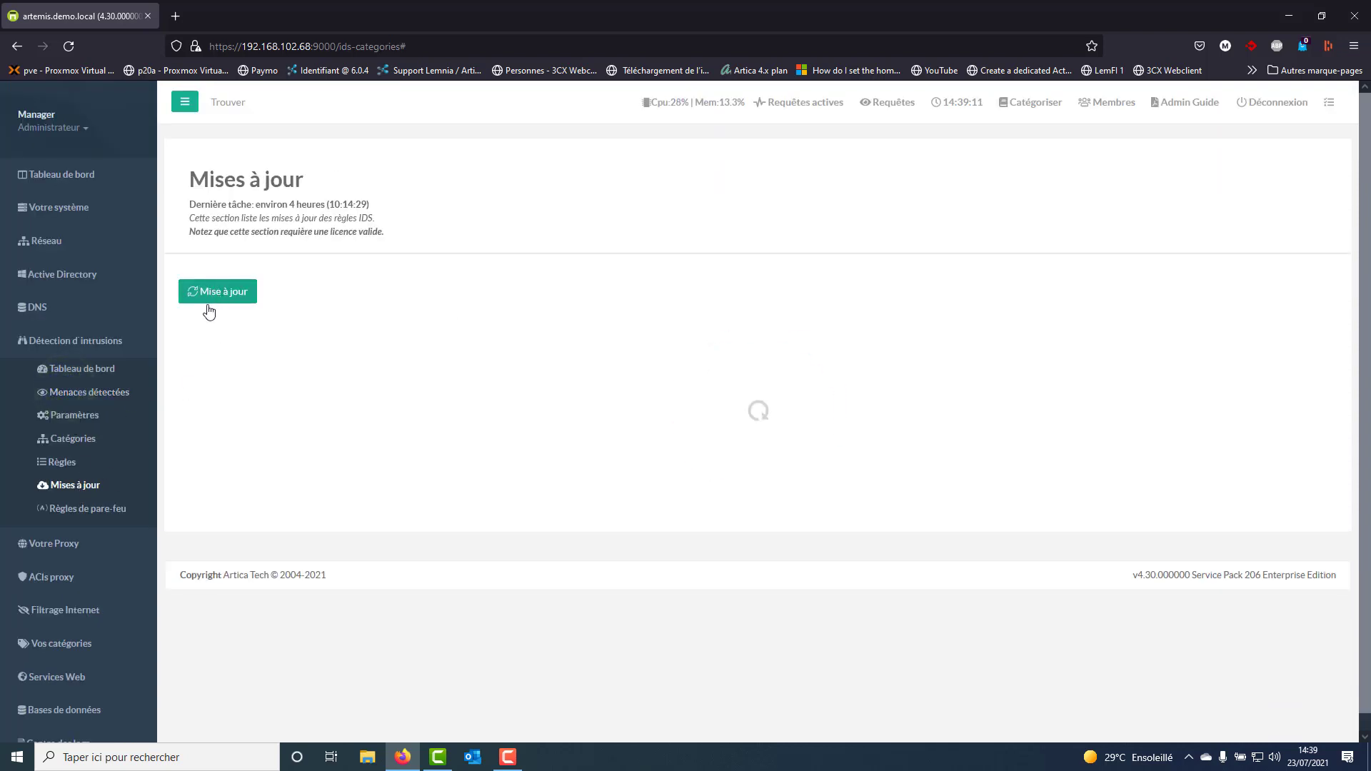
click(208, 300)
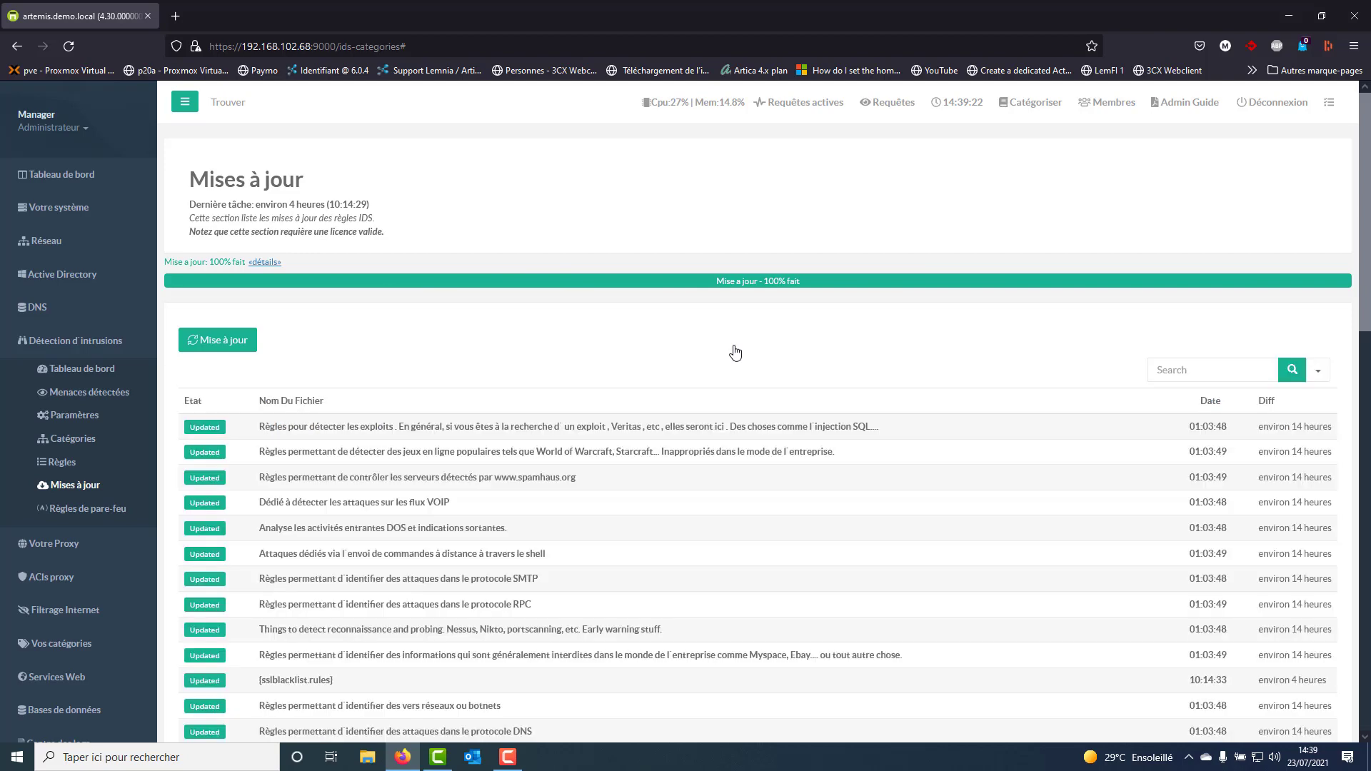
scroll(483, 560, down, 9)
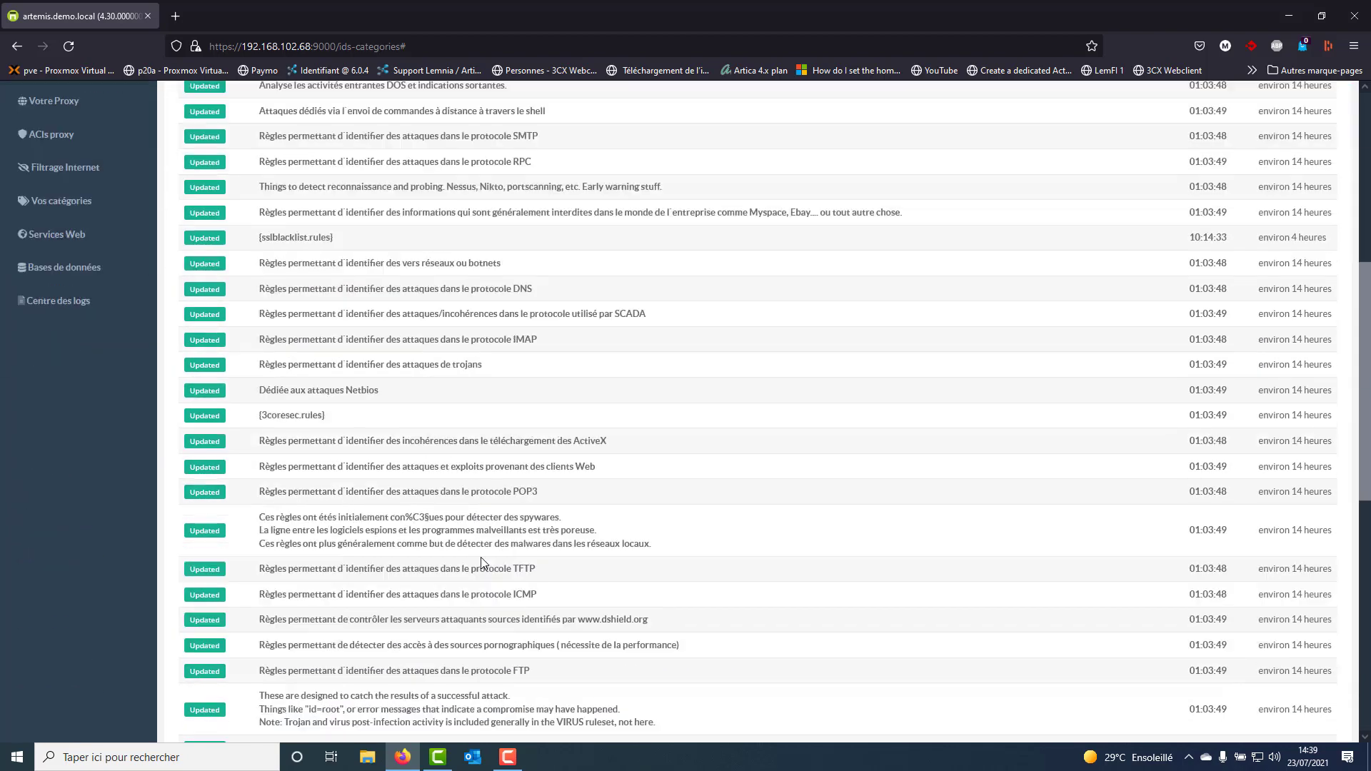
scroll(480, 566, up, 7)
scroll(479, 567, up, 2)
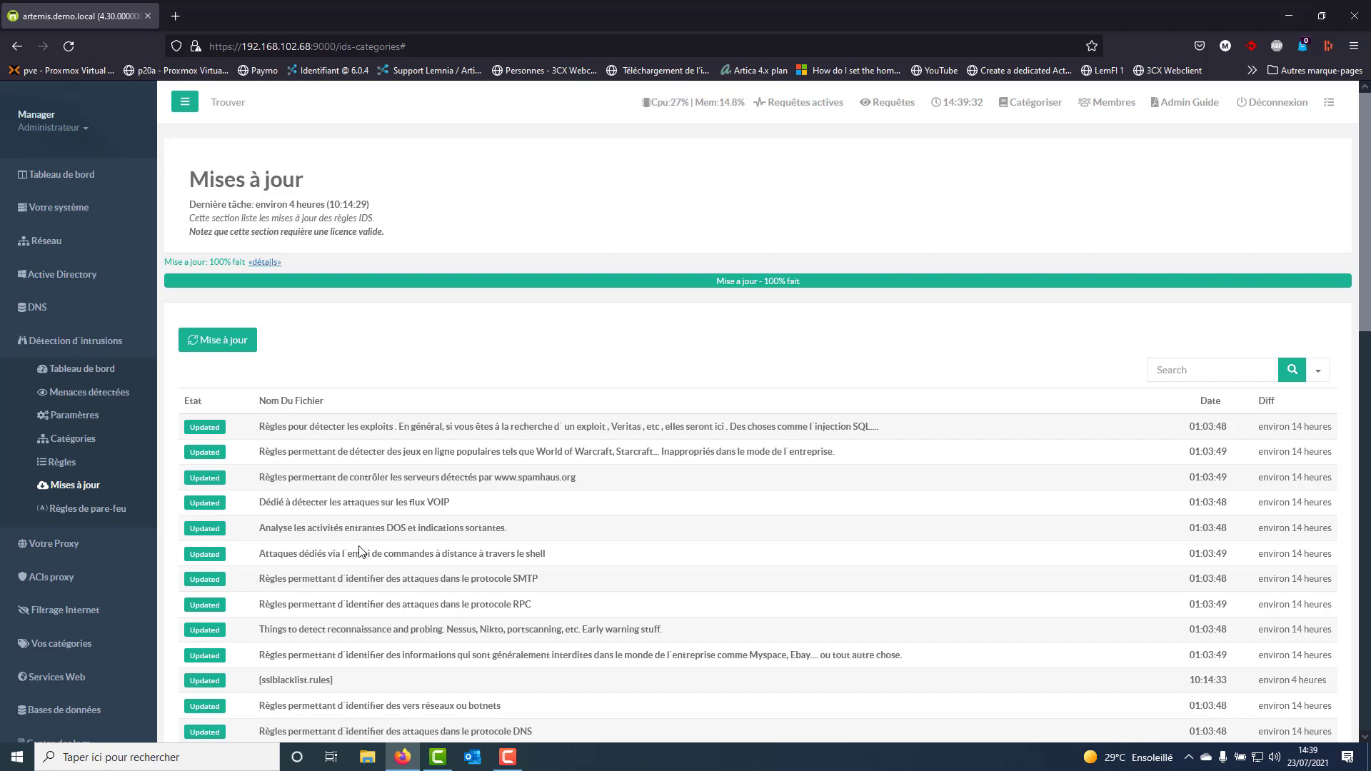
- Examine the detected threats and the details of signature 10004, leaving its settings as they are
click(84, 400)
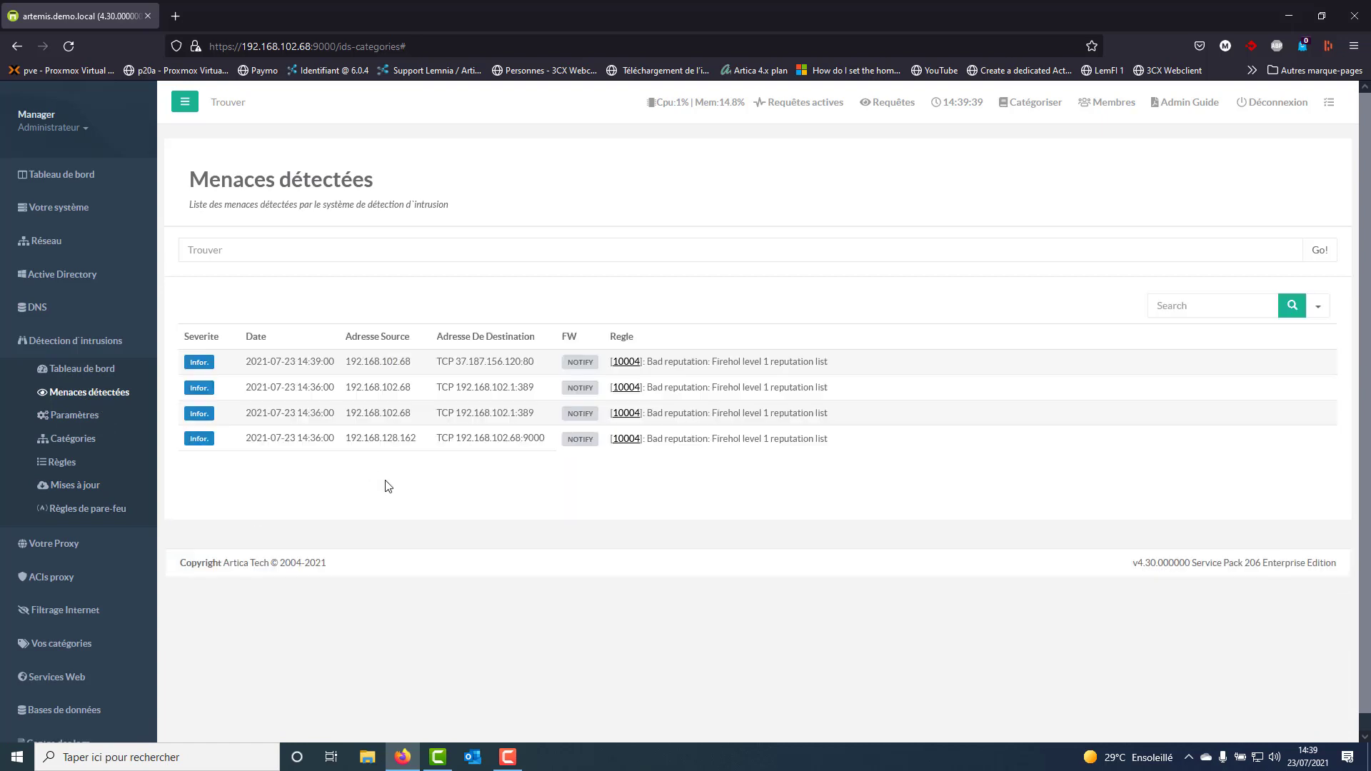
scroll(404, 479, down, 1)
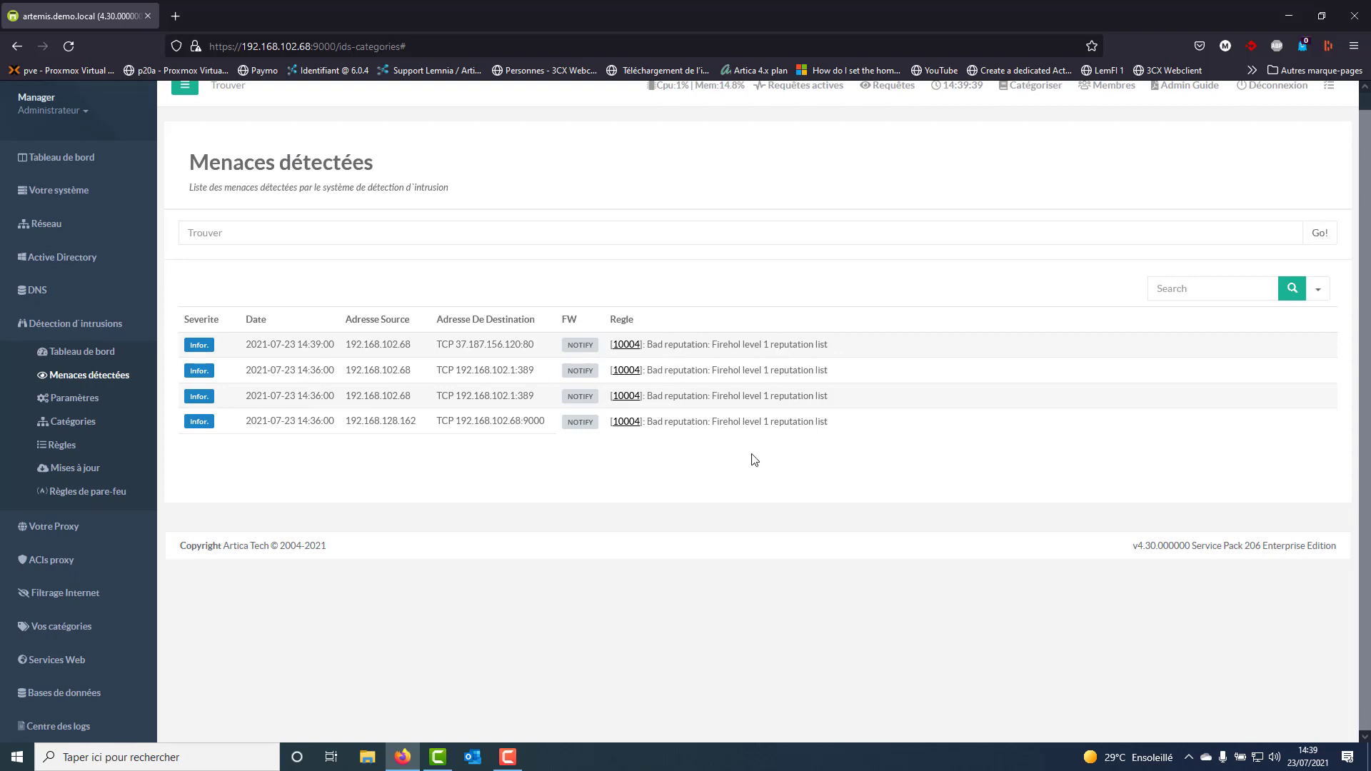
click(626, 345)
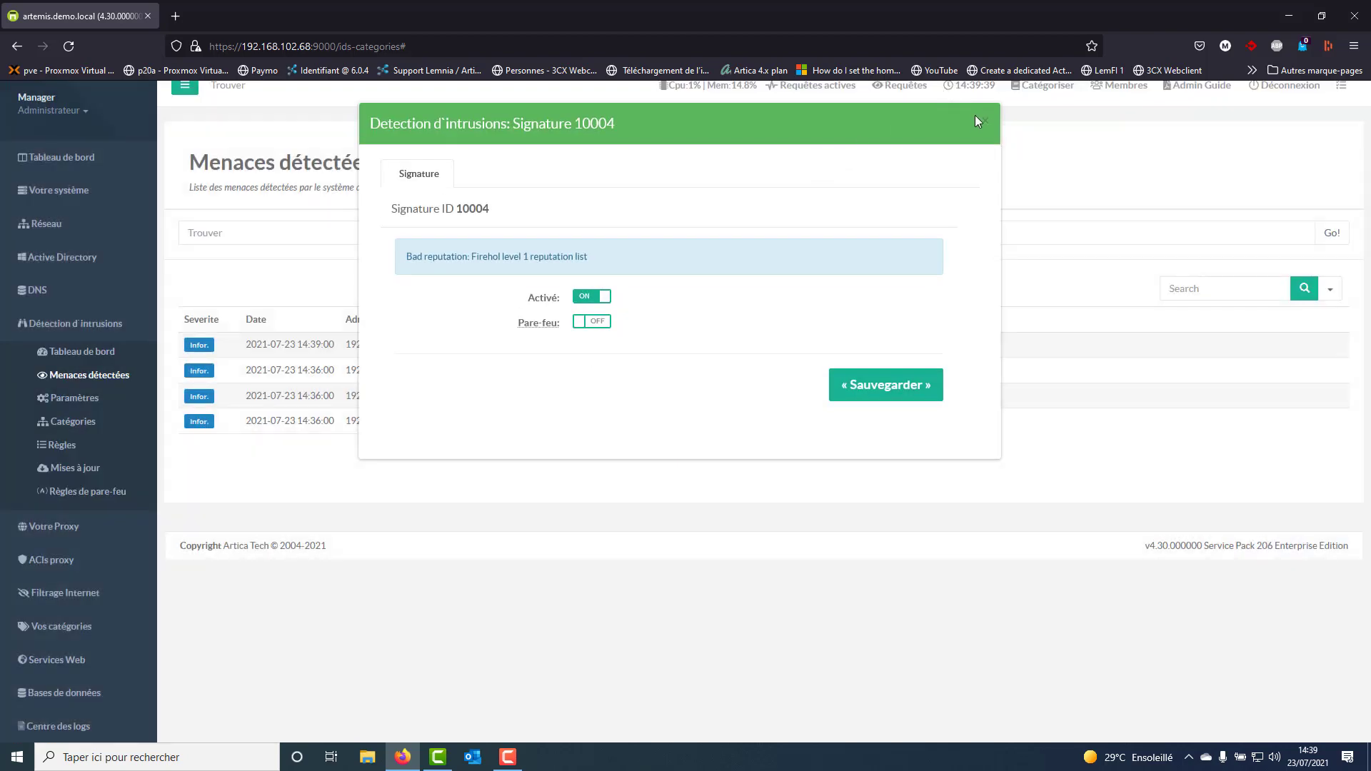
click(984, 119)
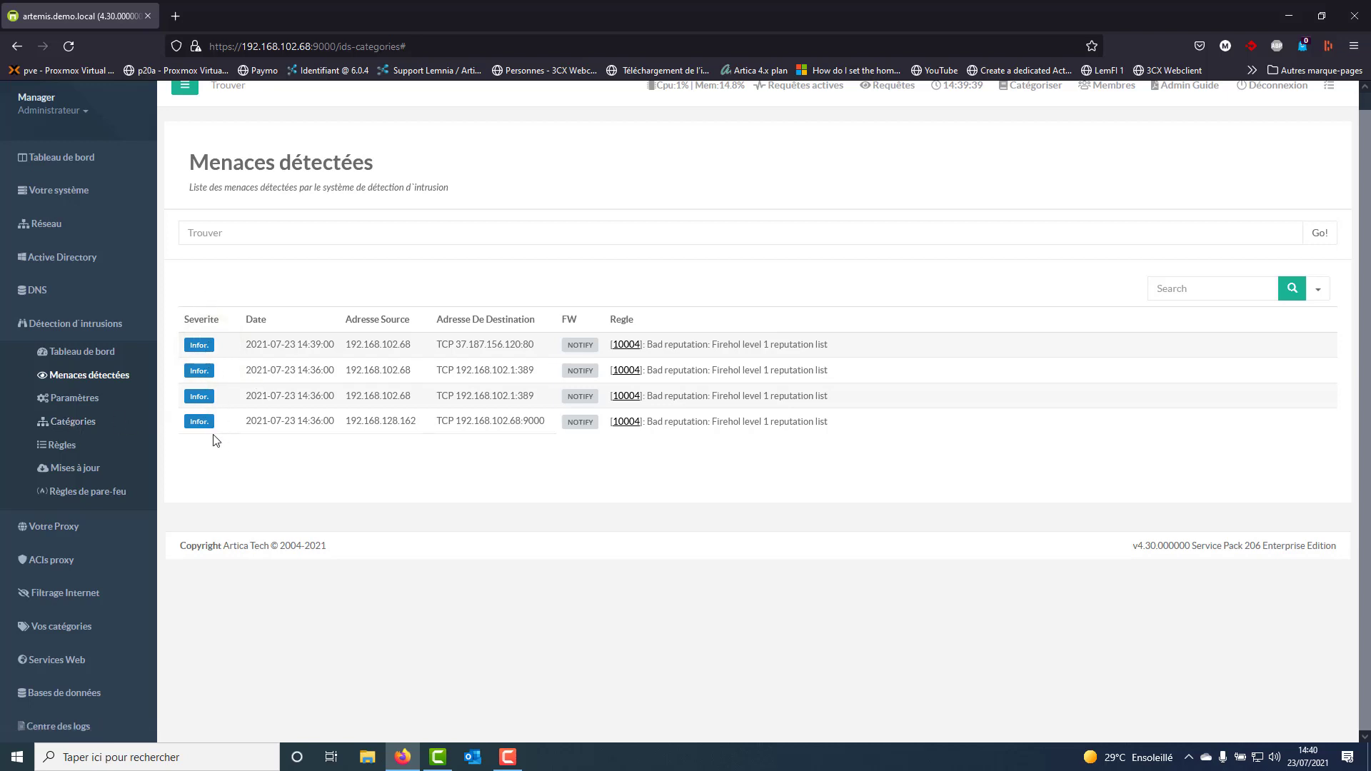
- Examine the detected intrusion rules with their firewall option, and the automatically created firewall rules
click(68, 408)
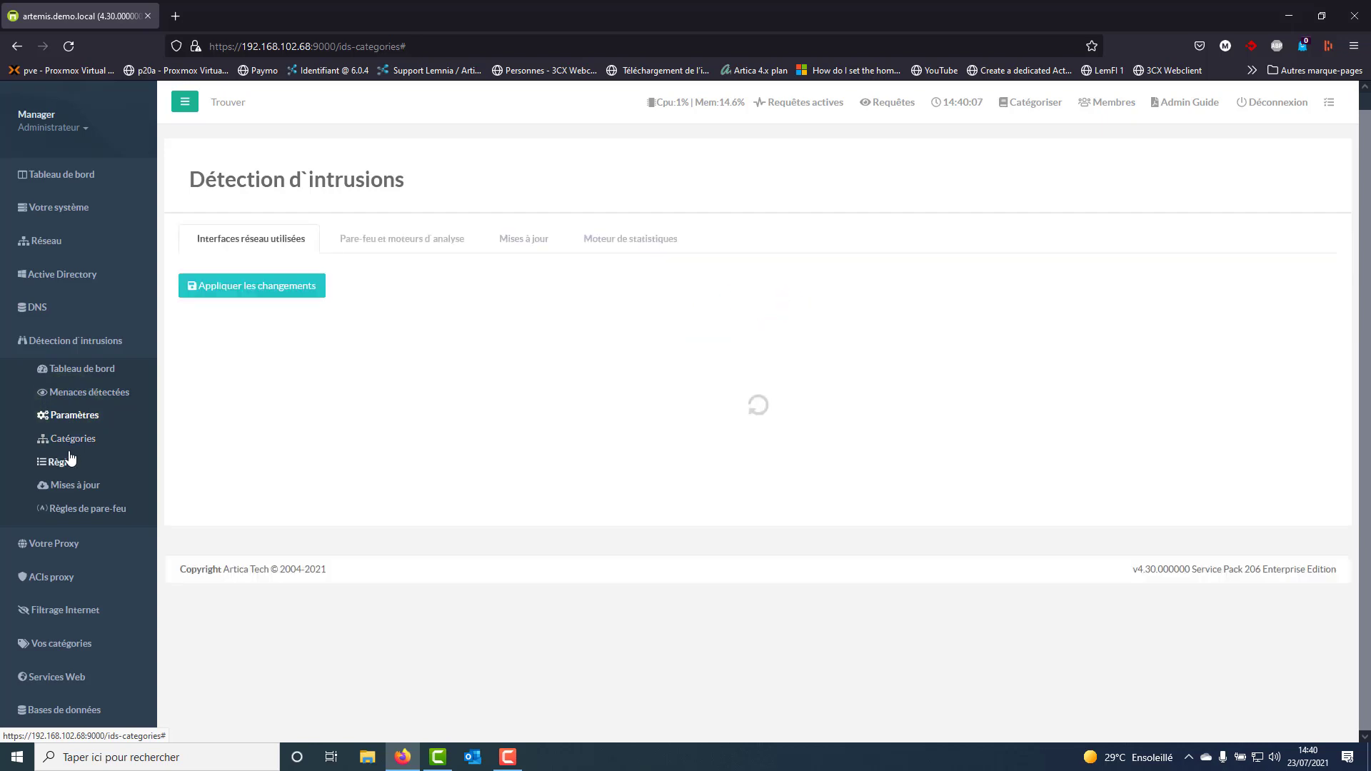
click(69, 452)
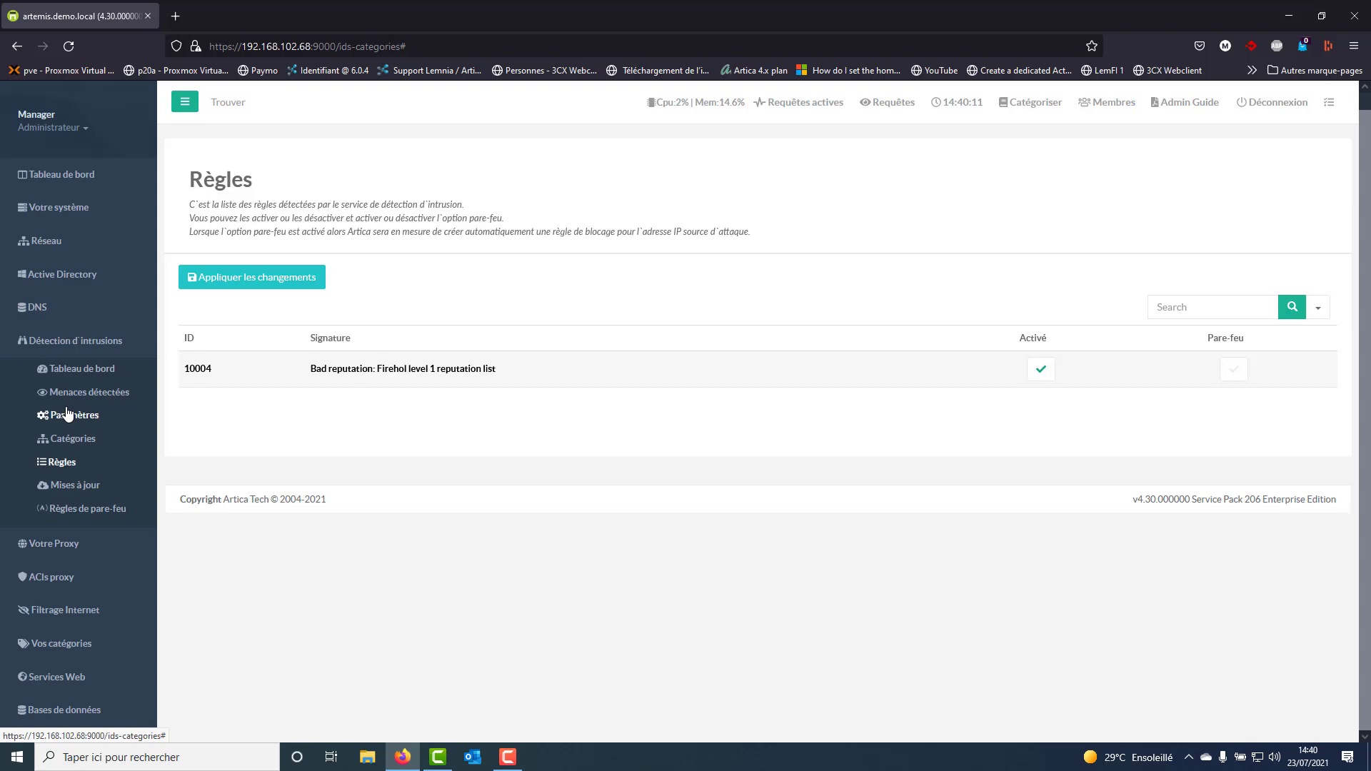
click(98, 508)
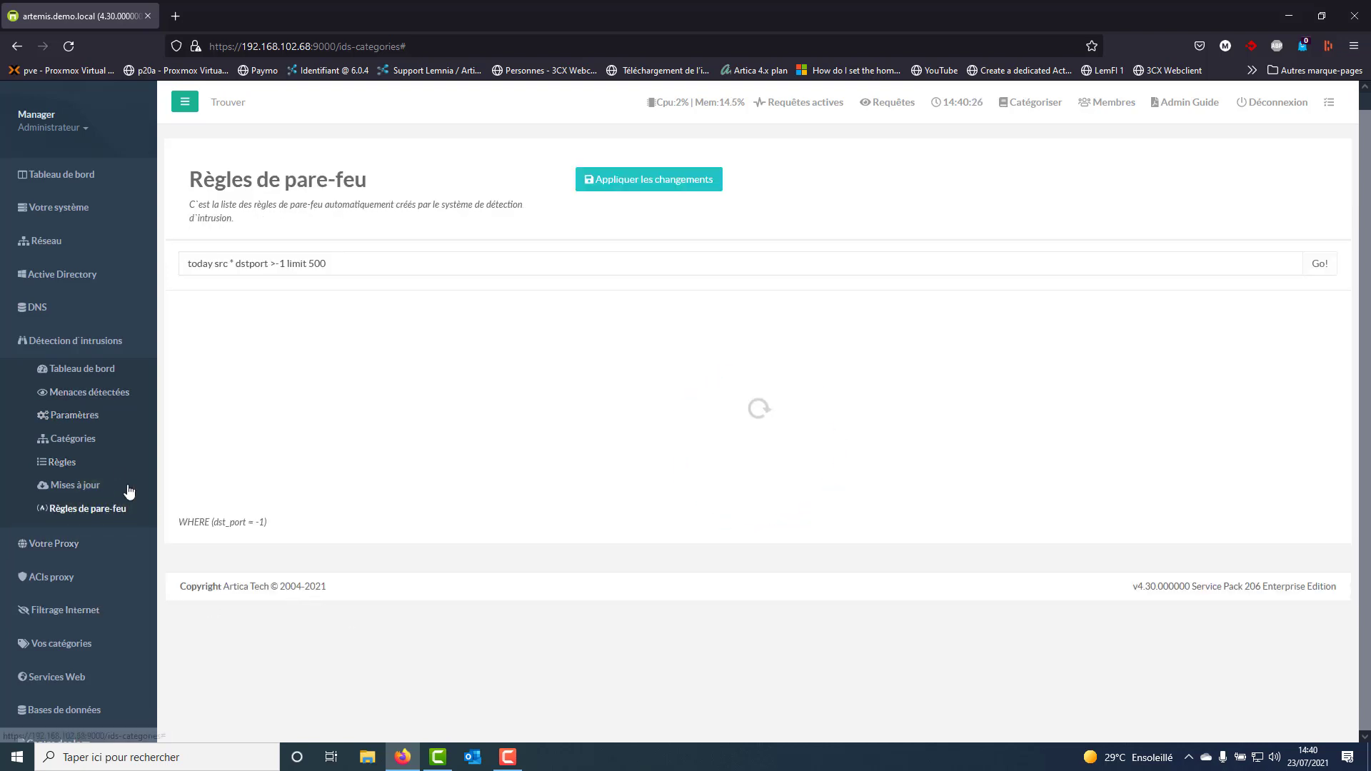
click(62, 465)
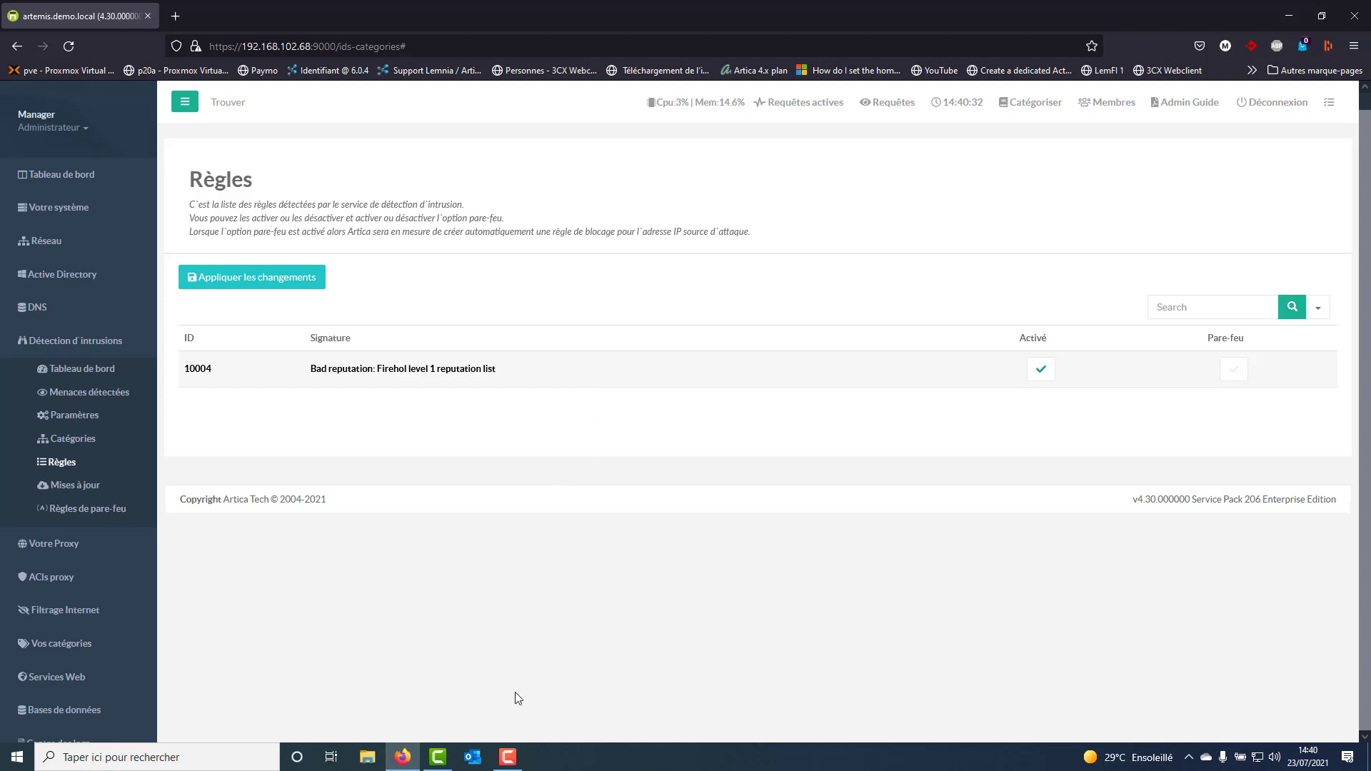
click(437, 757)
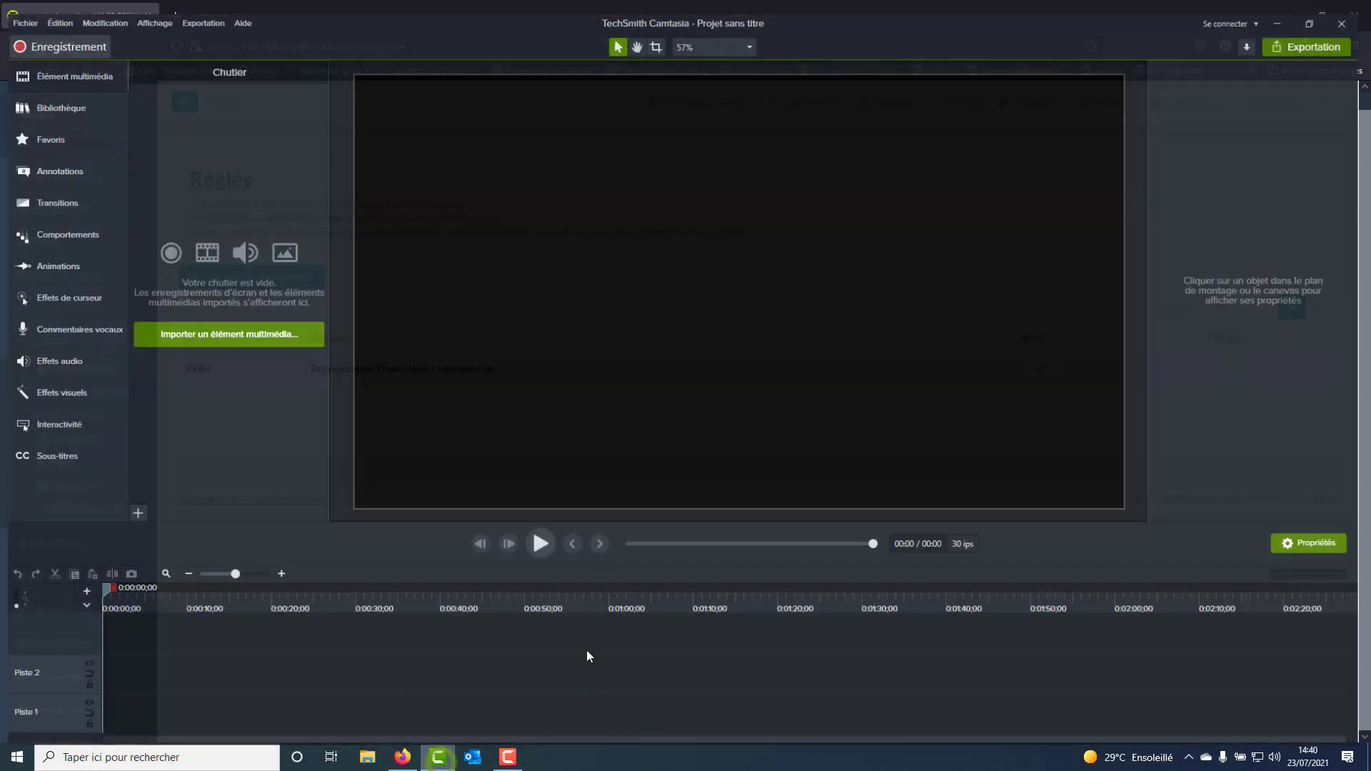